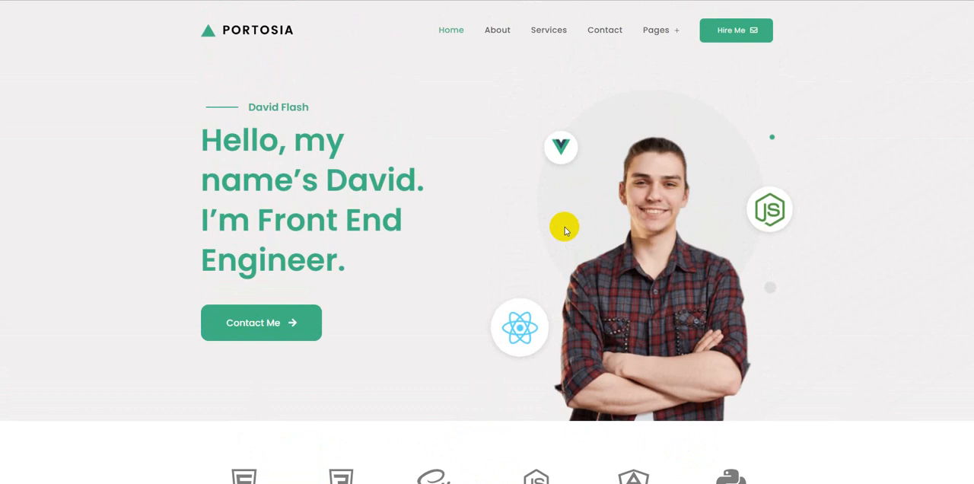
Step: Look through the Portosia portfolio demo page from the hero section down to the footer and back to its navigation
{"action": "scroll", "coordinate": [525, 220], "scroll_direction": "down", "scroll_amount": 2}
{"action": "scroll", "coordinate": [525, 221], "scroll_direction": "up", "scroll_amount": 2}
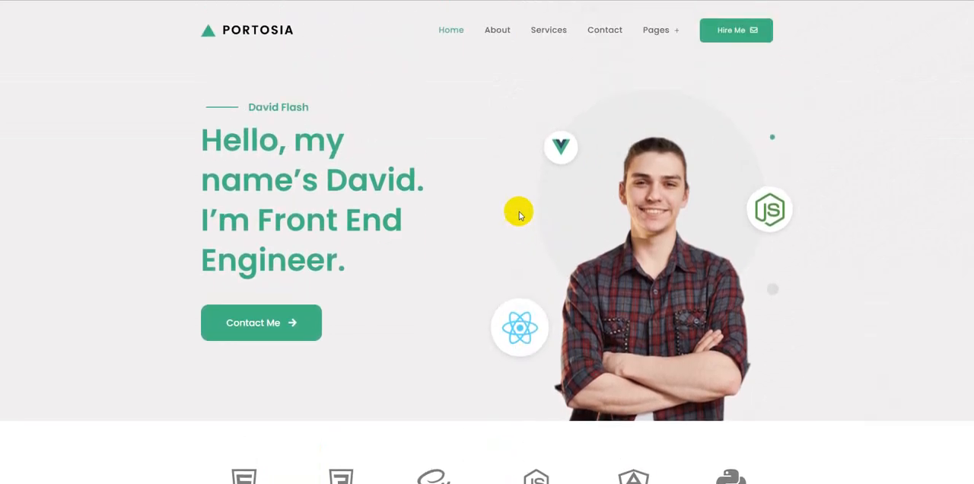
{"action": "scroll", "coordinate": [731, 171], "scroll_direction": "down", "scroll_amount": 3}
{"action": "scroll", "coordinate": [556, 198], "scroll_direction": "down", "scroll_amount": 5}
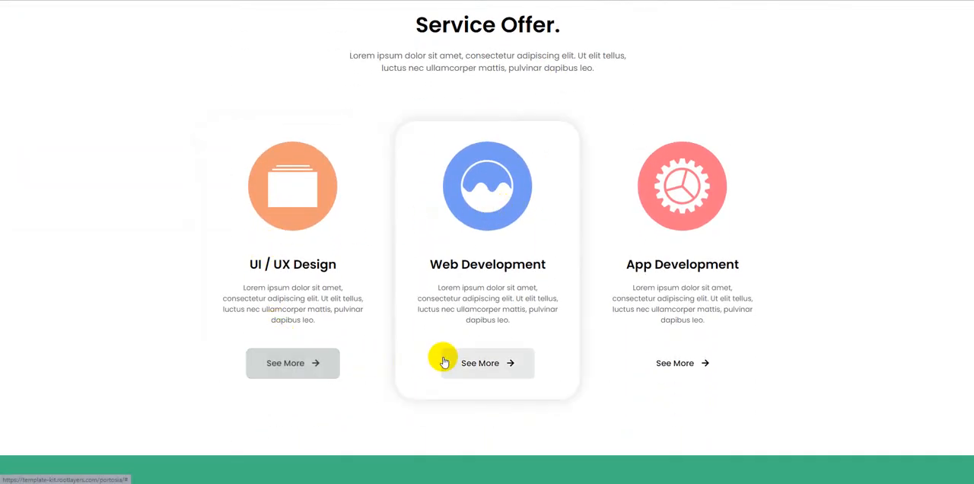
{"action": "scroll", "coordinate": [626, 338], "scroll_direction": "down", "scroll_amount": 4}
{"action": "scroll", "coordinate": [573, 323], "scroll_direction": "down", "scroll_amount": 2}
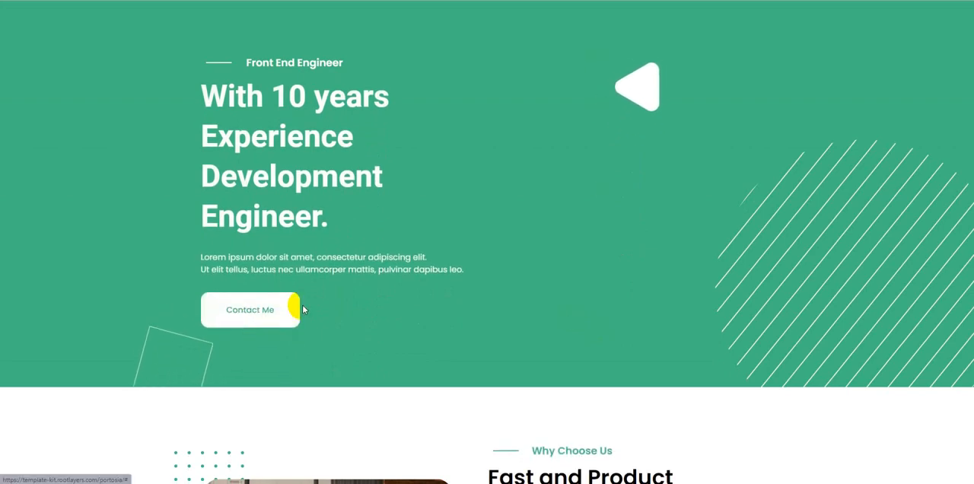
{"action": "scroll", "coordinate": [522, 254], "scroll_direction": "down", "scroll_amount": 5}
{"action": "scroll", "coordinate": [522, 109], "scroll_direction": "down", "scroll_amount": 7}
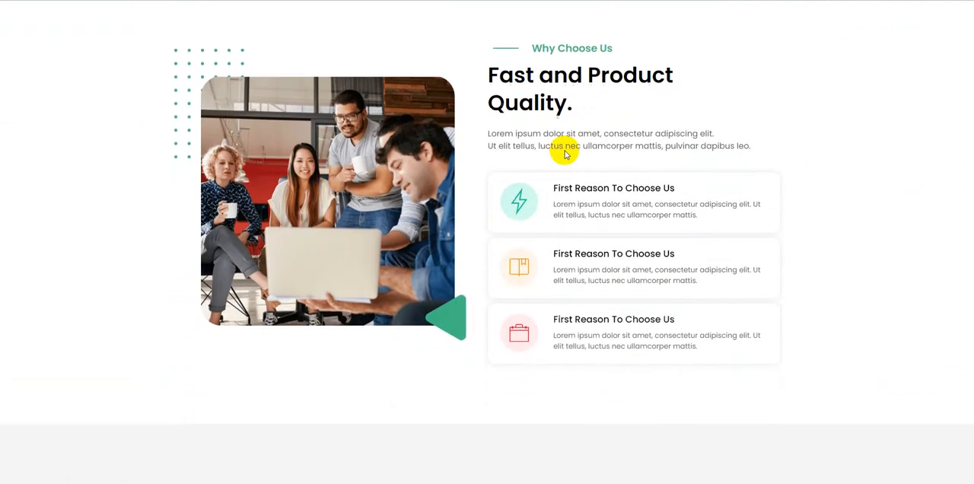
{"action": "scroll", "coordinate": [593, 260], "scroll_direction": "down", "scroll_amount": 9}
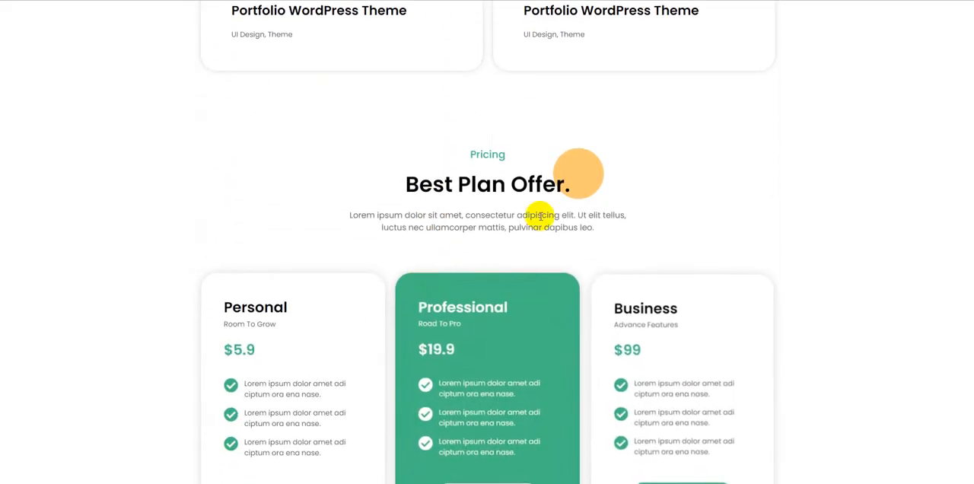
{"action": "scroll", "coordinate": [570, 213], "scroll_direction": "down", "scroll_amount": 8}
{"action": "scroll", "coordinate": [516, 249], "scroll_direction": "down", "scroll_amount": 10}
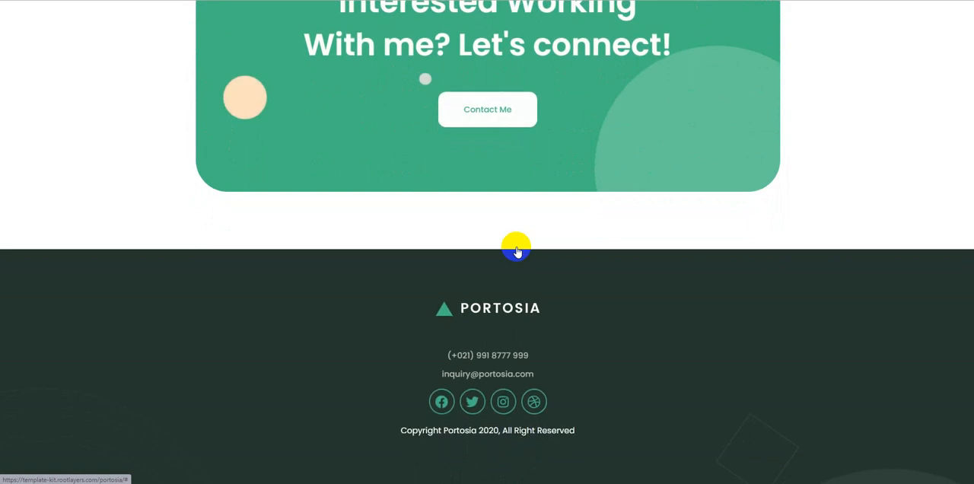
{"action": "scroll", "coordinate": [572, 269], "scroll_direction": "up", "scroll_amount": 20}
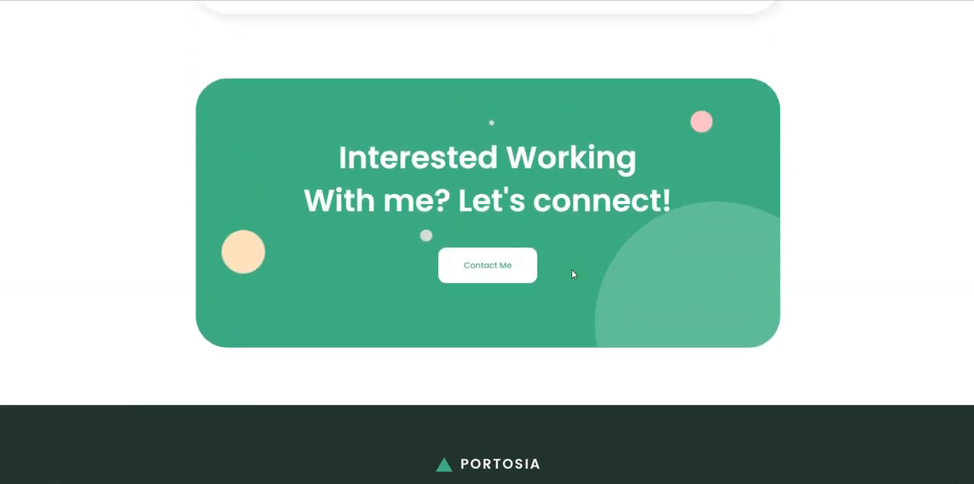
{"action": "scroll", "coordinate": [573, 274], "scroll_direction": "up", "scroll_amount": 15}
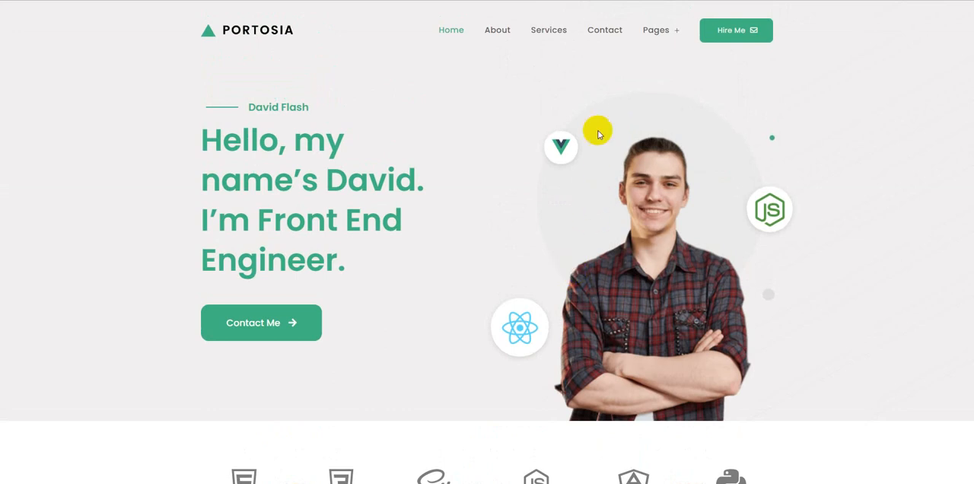
{"action": "mouse_move", "coordinate": [650, 35]}
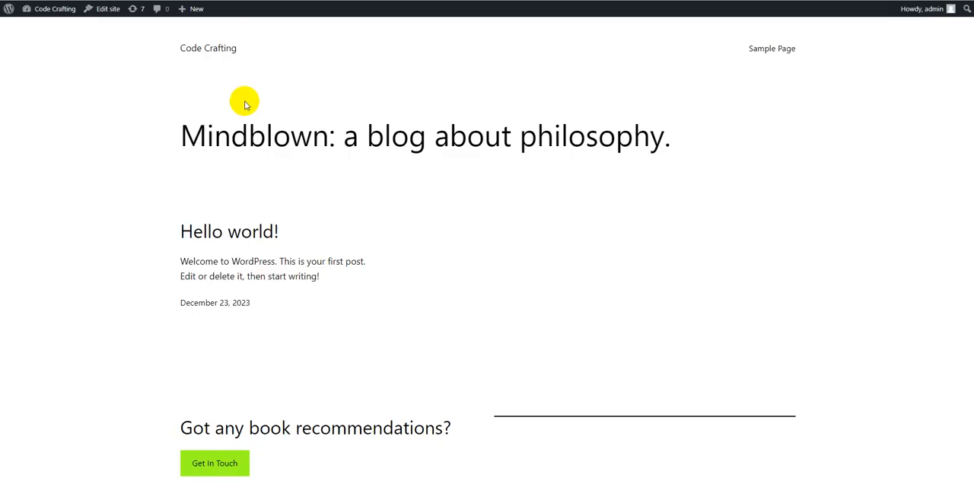
Step: Review the Code Crafting site's default front page and the contents of portosia-creative-portfolio-template-kit.zip in Google Drive
{"action": "scroll", "coordinate": [245, 102], "scroll_direction": "down", "scroll_amount": 2}
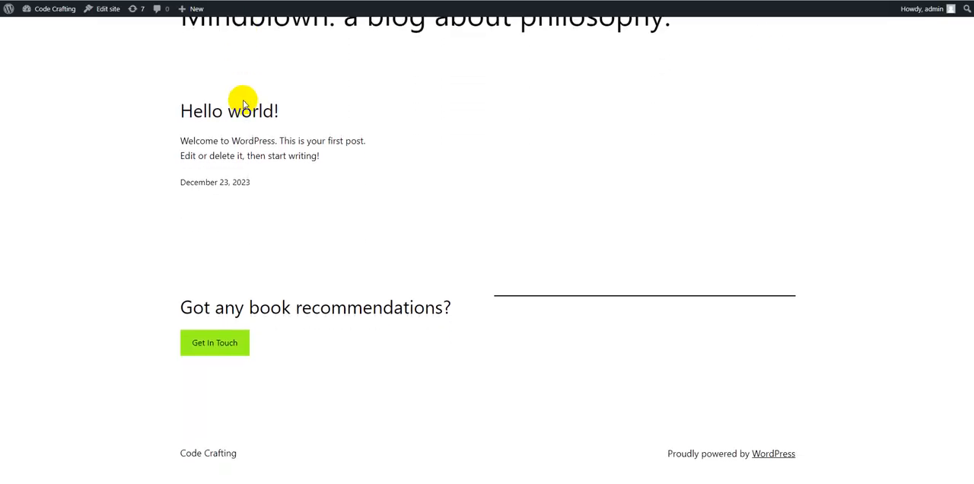
{"action": "scroll", "coordinate": [244, 103], "scroll_direction": "up", "scroll_amount": 2}
{"action": "mouse_move", "coordinate": [48, 17]}
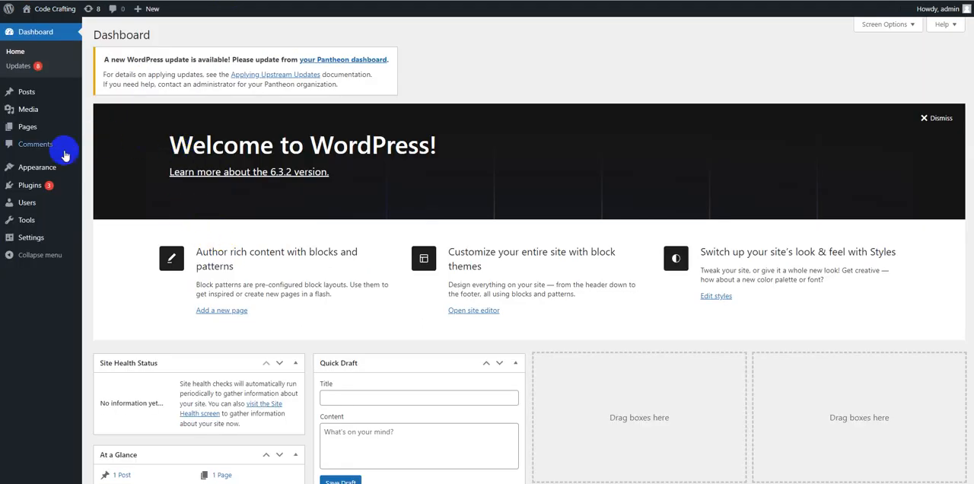
{"action": "mouse_move", "coordinate": [46, 188]}
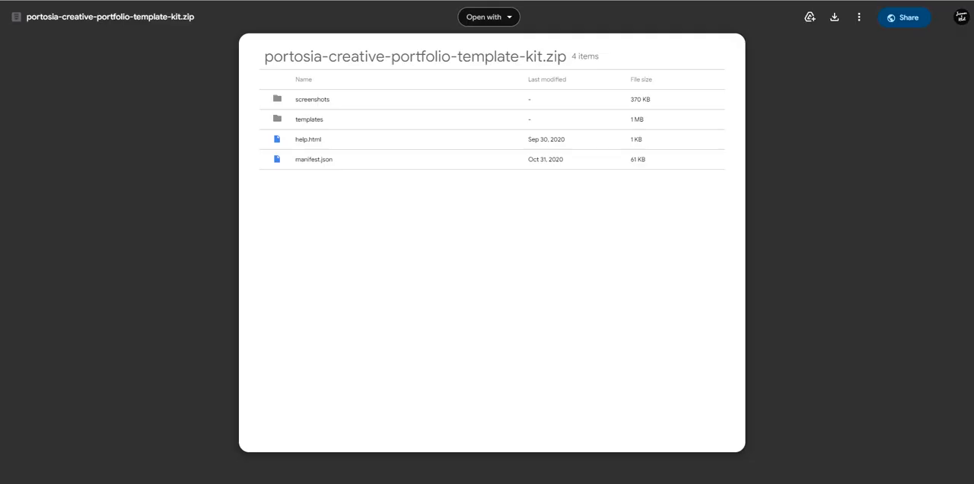
{"action": "left_click_drag", "start_coordinate": [264, 56], "coordinate": [569, 65]}
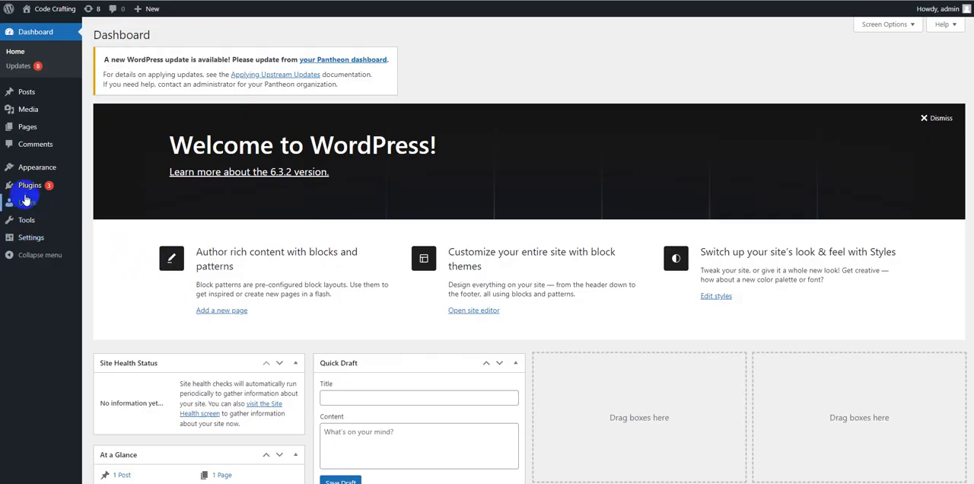
Step: Search the WordPress plugin directory for "elementor" and update the Elementor Website Builder plugin
{"action": "mouse_move", "coordinate": [30, 190]}
{"action": "left_click", "coordinate": [152, 201]}
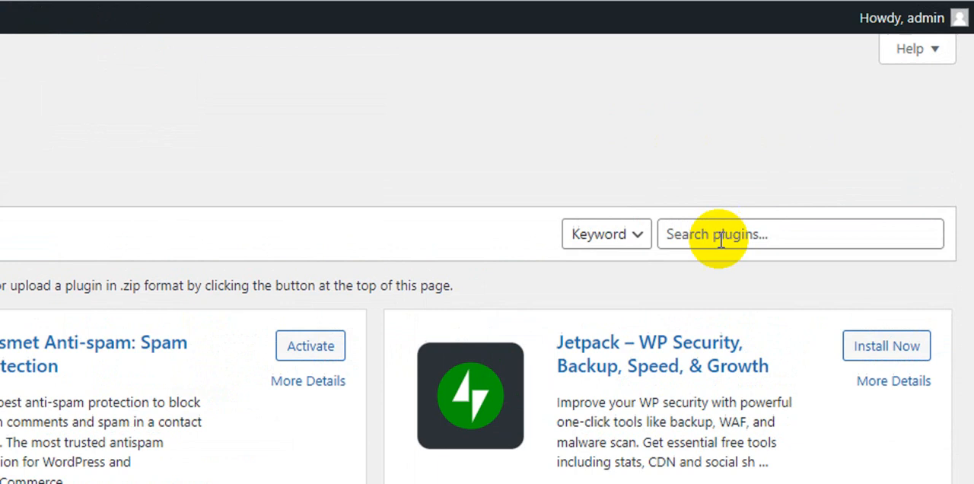
{"action": "left_click", "coordinate": [845, 118]}
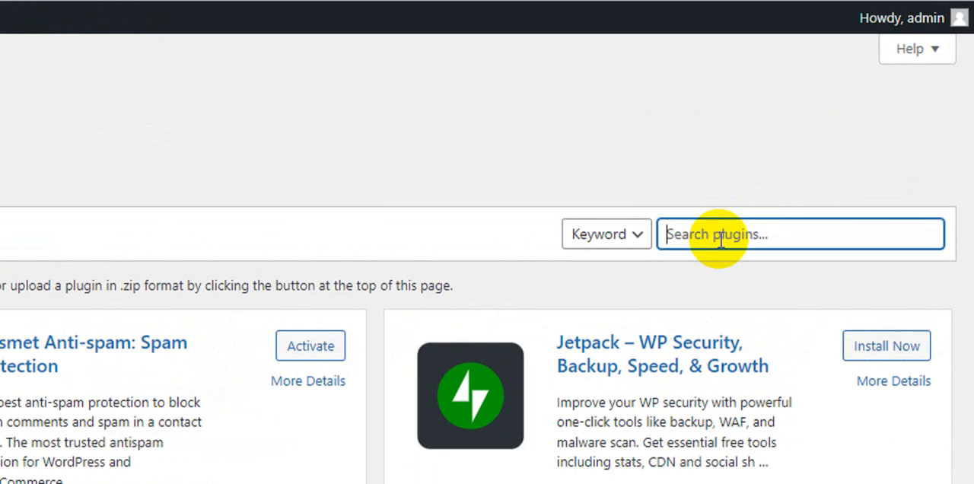
{"action": "type", "text": "elementor"}
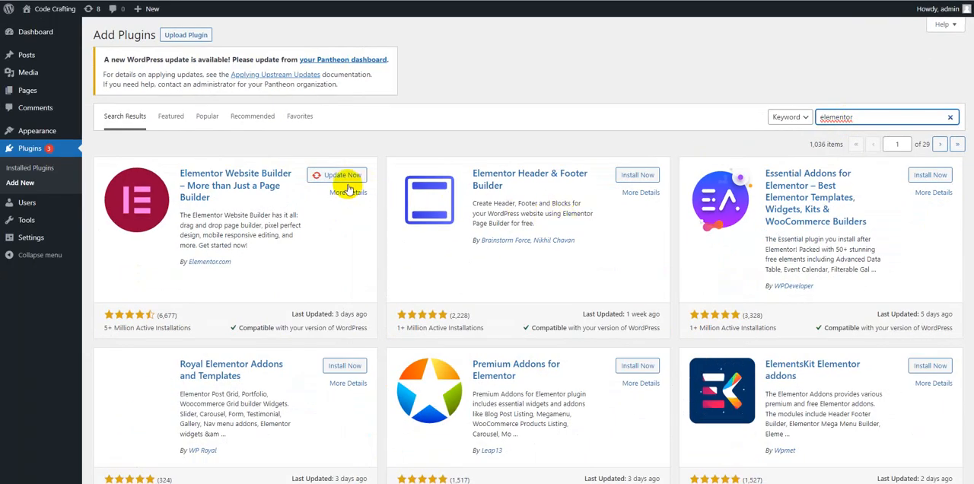
{"action": "left_click", "coordinate": [340, 176]}
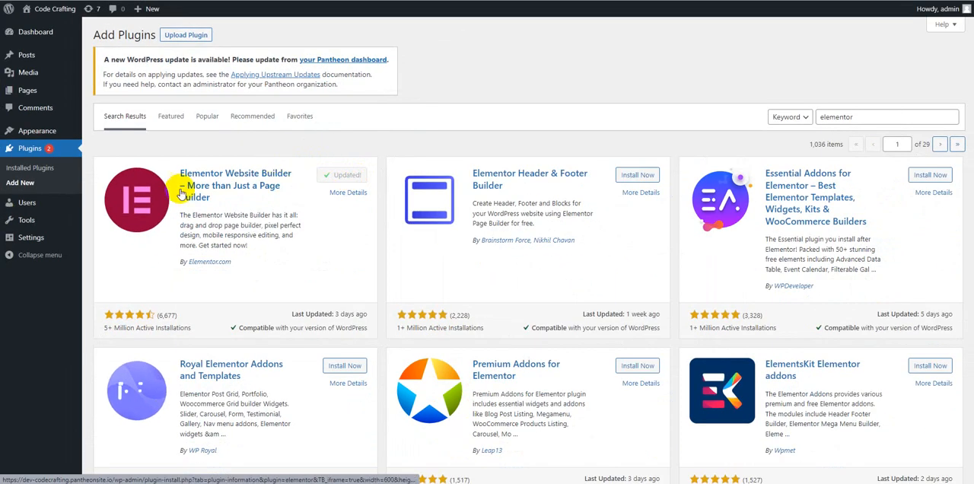
Step: Activate the Elementor plugin, skip every stage of its setup wizard and leave the blank page it opens
{"action": "left_click", "coordinate": [42, 176]}
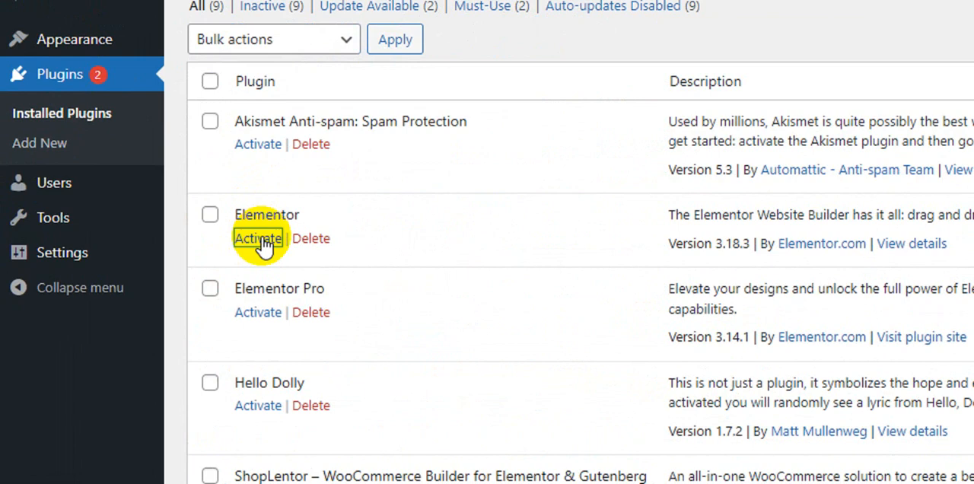
{"action": "left_click", "coordinate": [259, 238]}
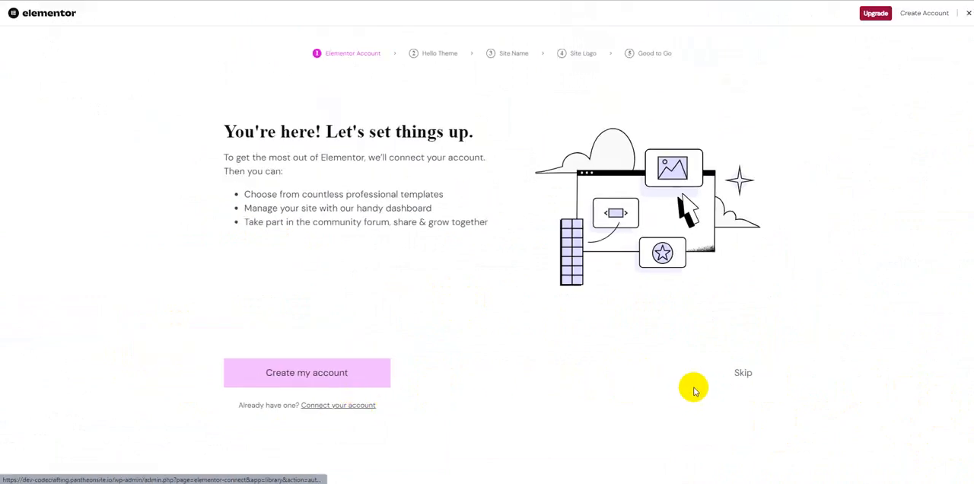
{"action": "left_click", "coordinate": [740, 372]}
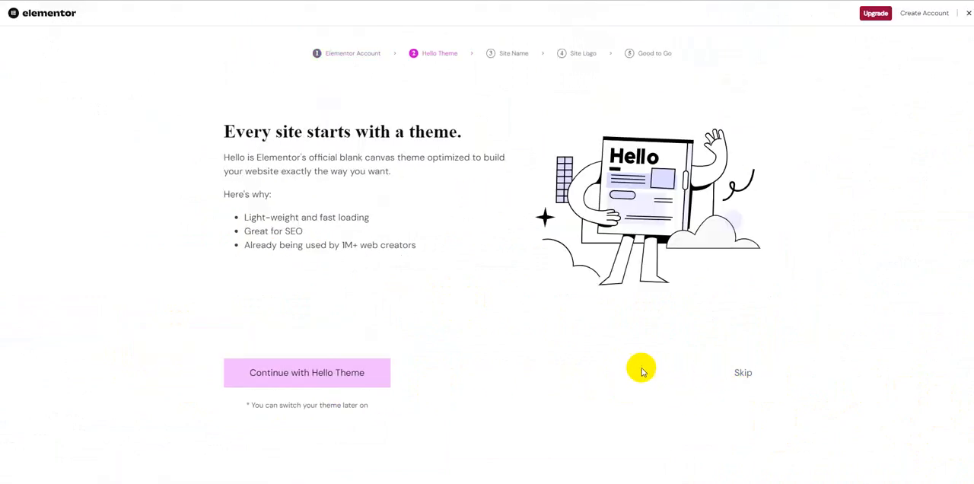
{"action": "left_click", "coordinate": [747, 373]}
{"action": "left_click", "coordinate": [749, 377]}
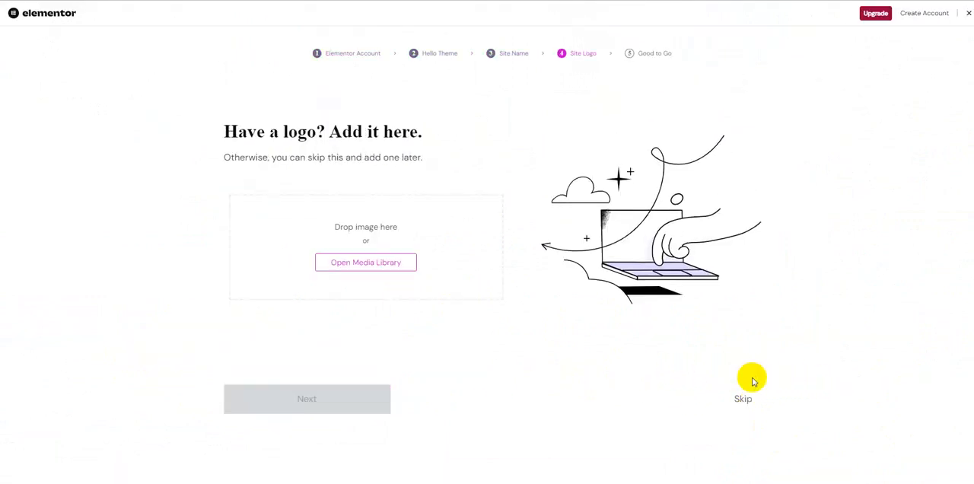
{"action": "left_click", "coordinate": [743, 398]}
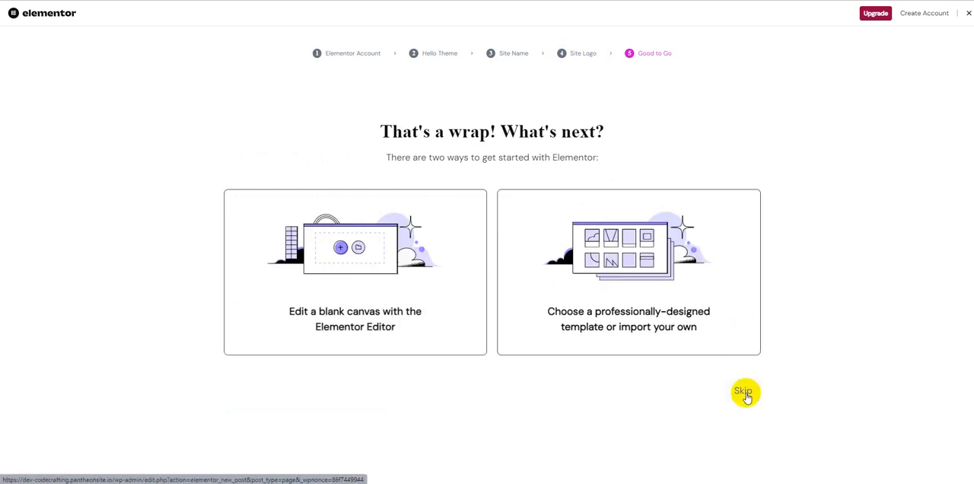
{"action": "left_click", "coordinate": [745, 395]}
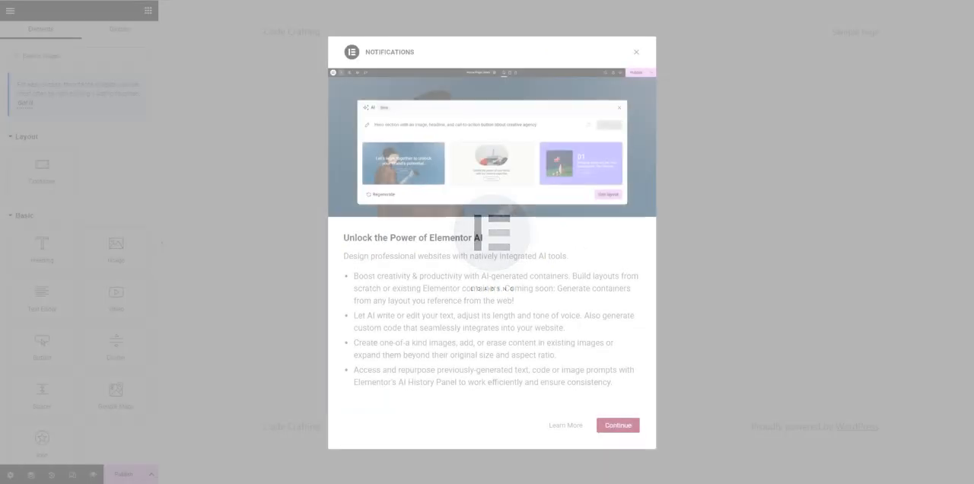
{"action": "left_click", "coordinate": [636, 52]}
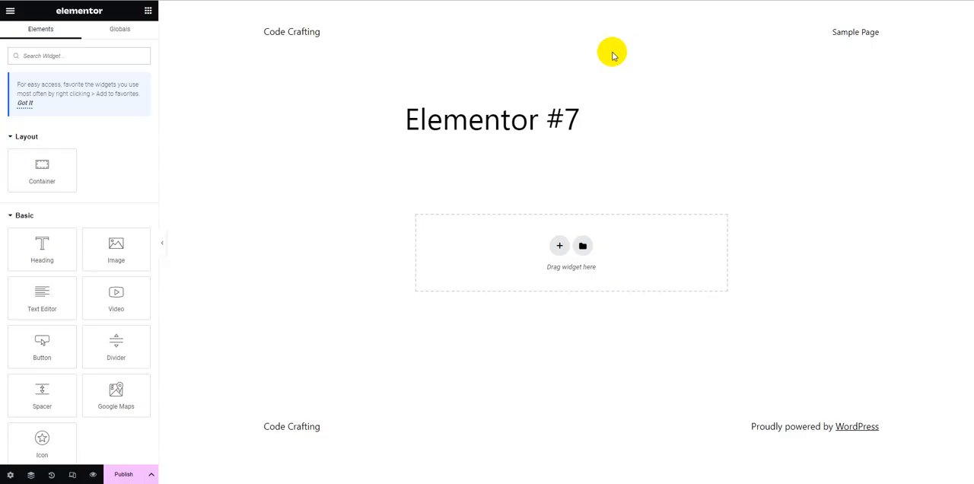
{"action": "left_click", "coordinate": [10, 12]}
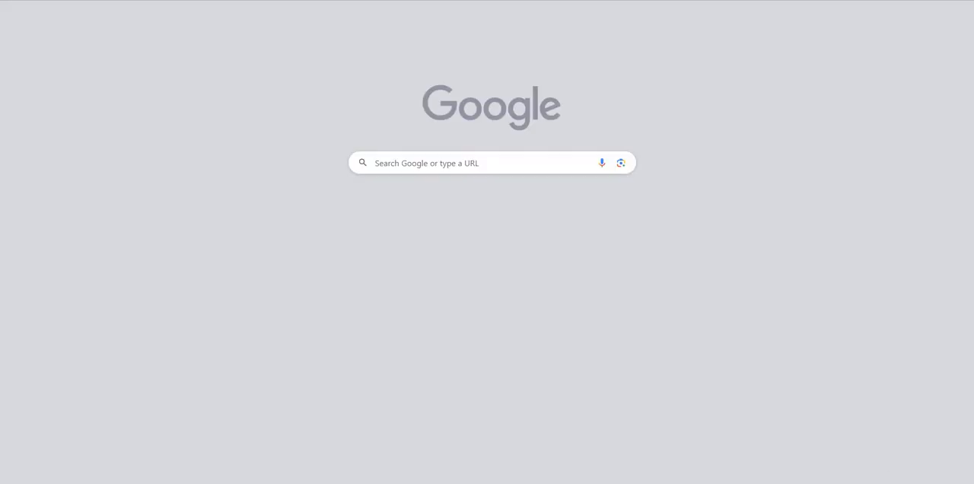
Step: Load the copied Google Drive file link in a new browser tab
{"action": "key", "text": "ctrl+v"}
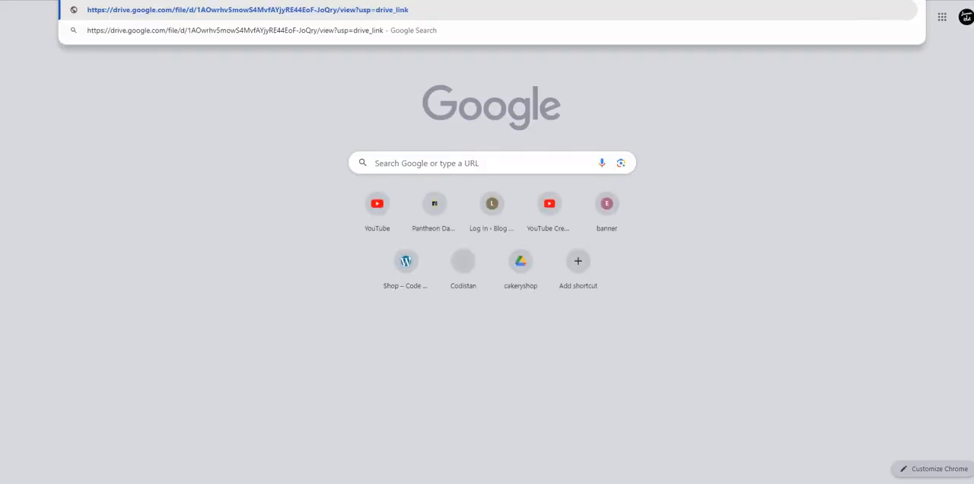
{"action": "key", "text": "Return"}
{"action": "left_click", "coordinate": [179, 1]}
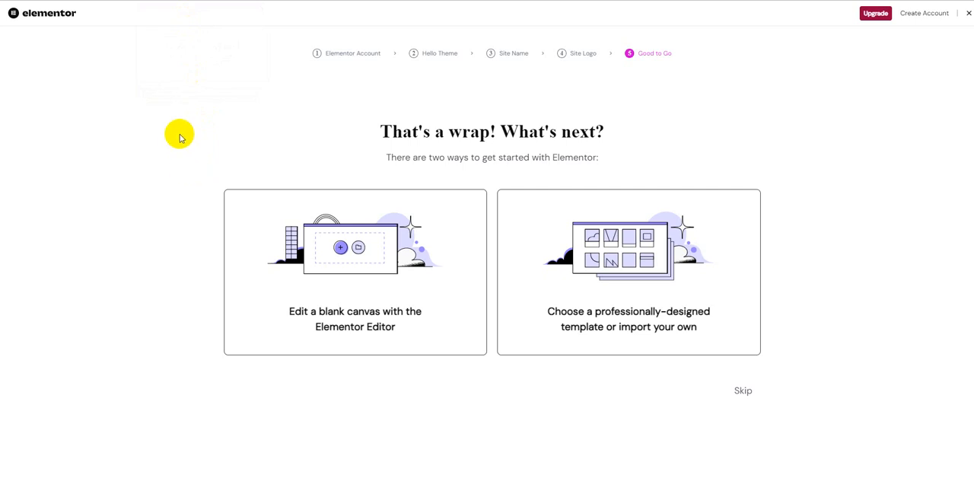
Step: Close the Elementor setup wizard and activate the installed Elementor Pro plugin
{"action": "left_click", "coordinate": [968, 14]}
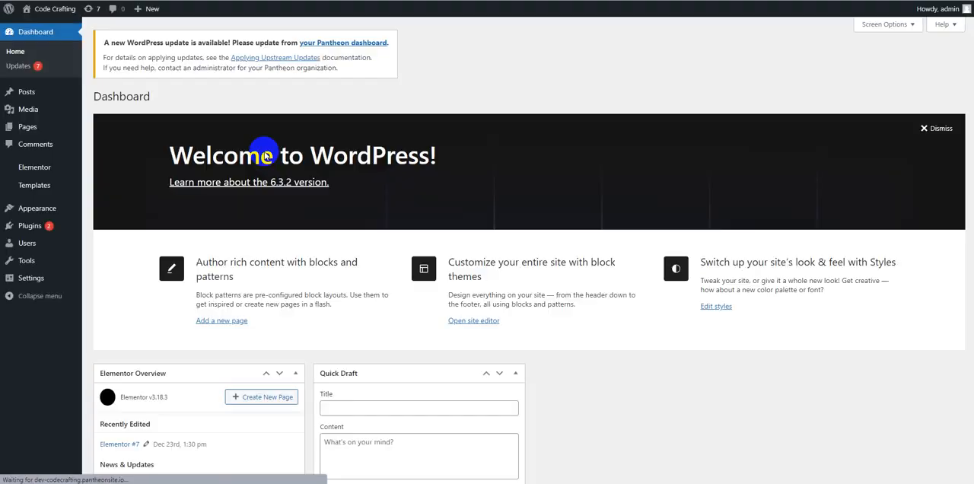
{"action": "left_click", "coordinate": [24, 232]}
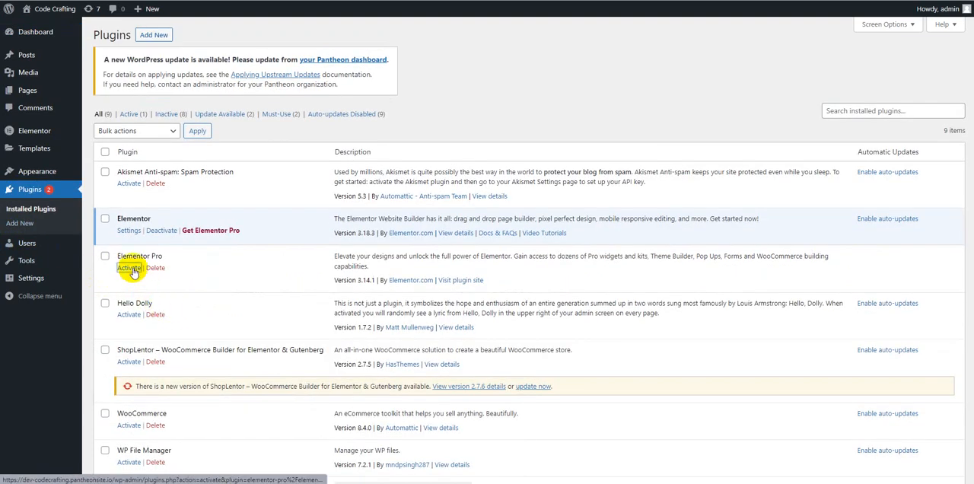
{"action": "left_click", "coordinate": [129, 268]}
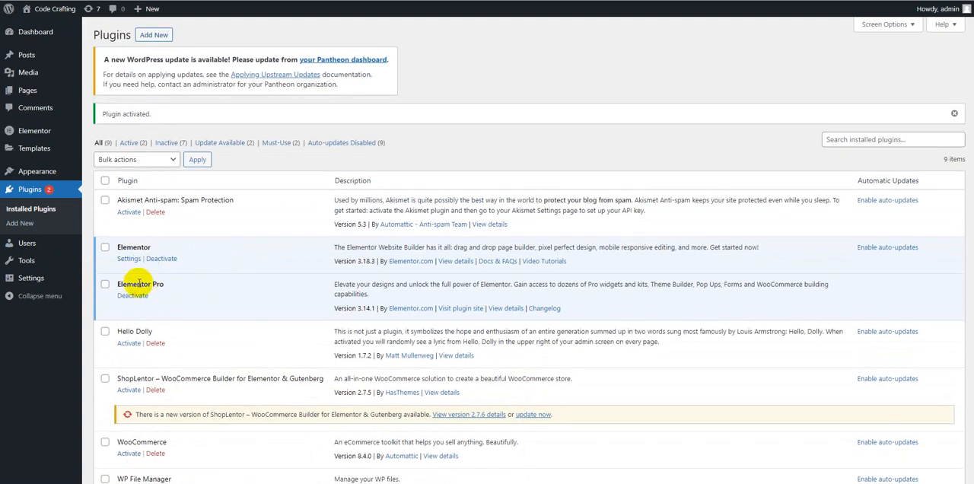
Step: Check the list of installed plugins and open Elementor's Kit Library
{"action": "scroll", "coordinate": [139, 283], "scroll_direction": "down", "scroll_amount": 3}
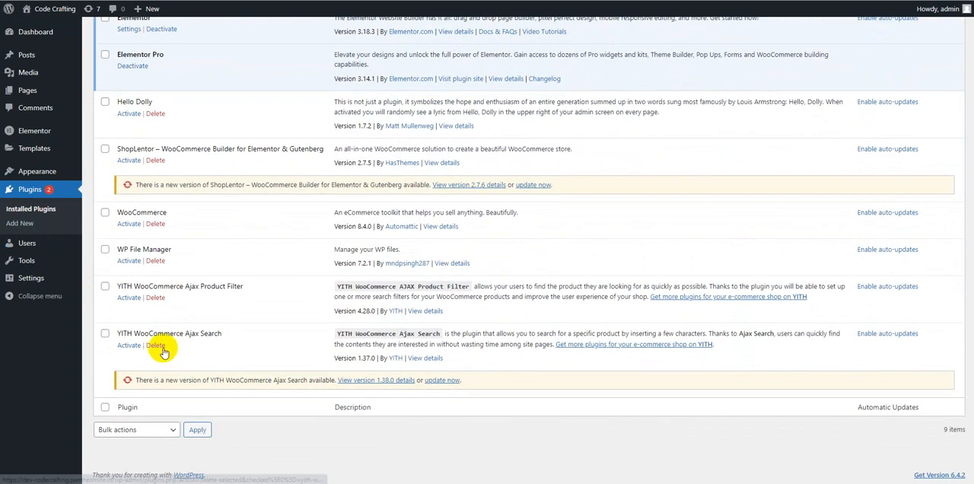
{"action": "scroll", "coordinate": [163, 352], "scroll_direction": "up", "scroll_amount": 3}
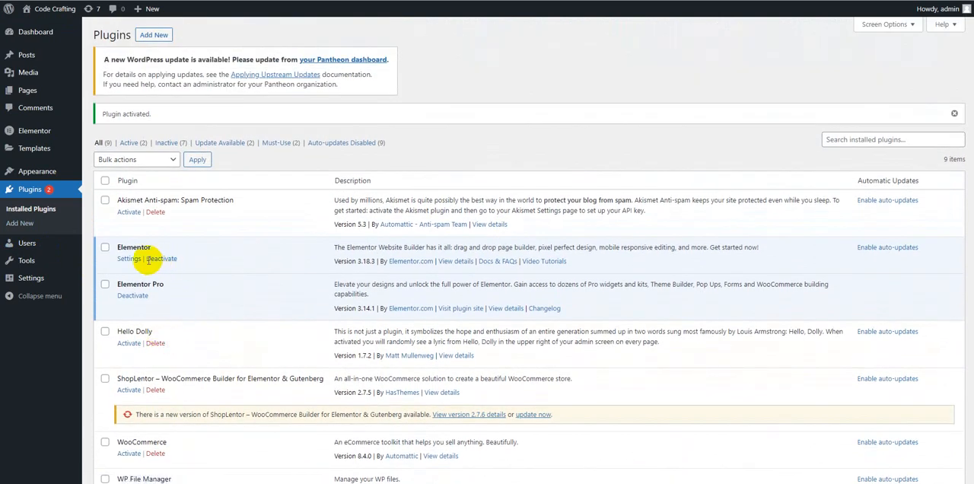
{"action": "left_click", "coordinate": [35, 136]}
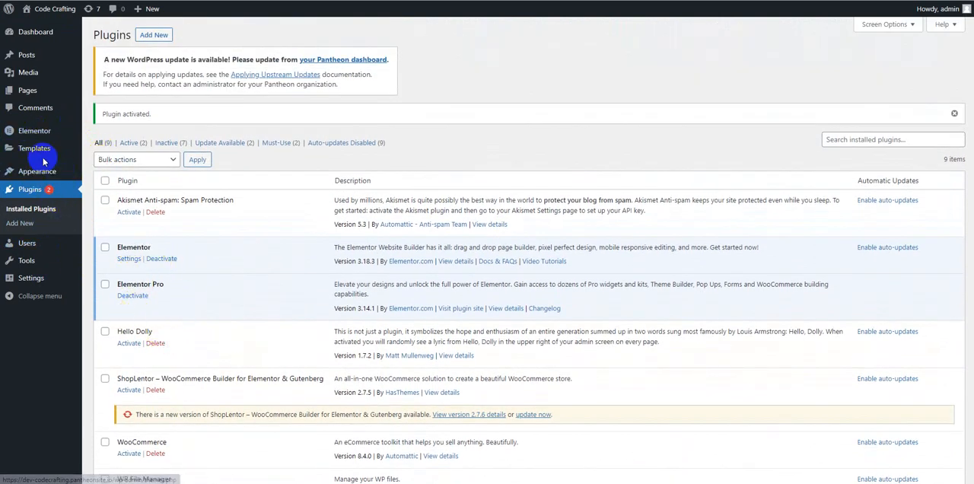
{"action": "mouse_move", "coordinate": [43, 156]}
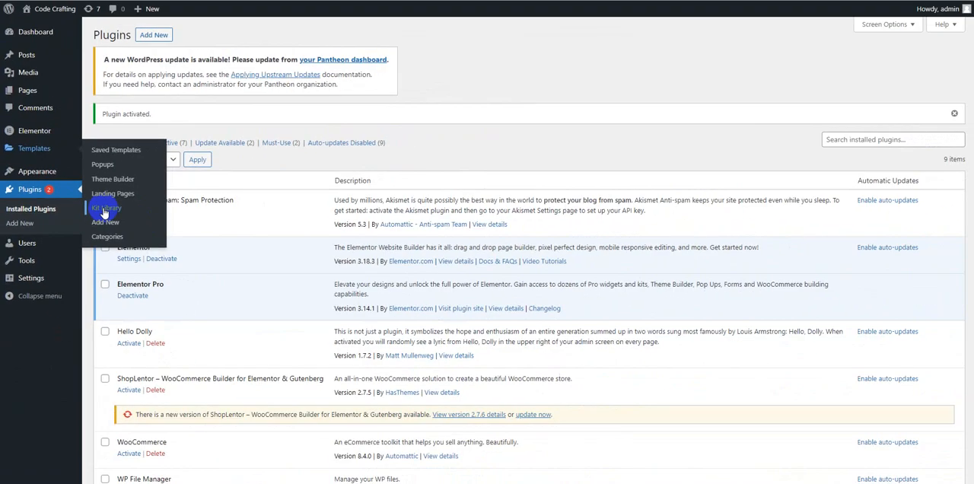
{"action": "left_click", "coordinate": [104, 213]}
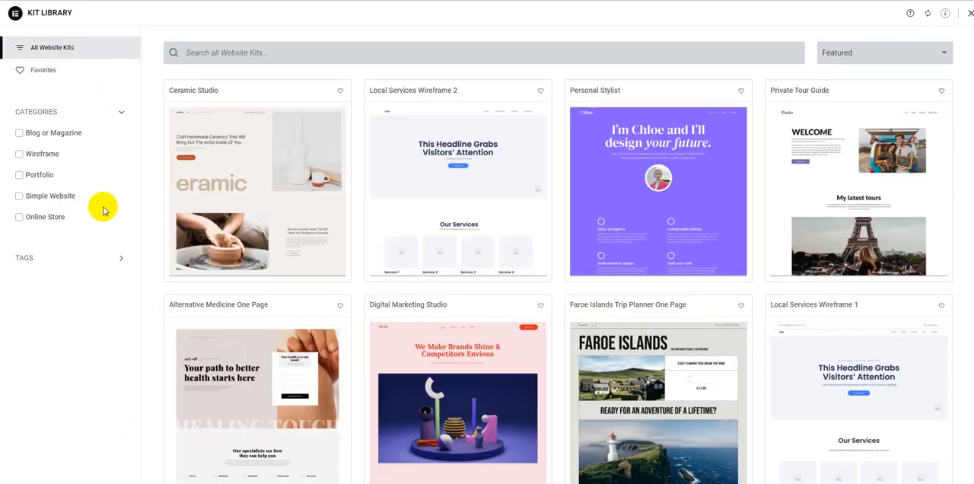
Step: Preview the Ceramic Studio website kit and close the preview to return to the WordPress dashboard
{"action": "left_click", "coordinate": [40, 176]}
{"action": "left_click", "coordinate": [41, 177]}
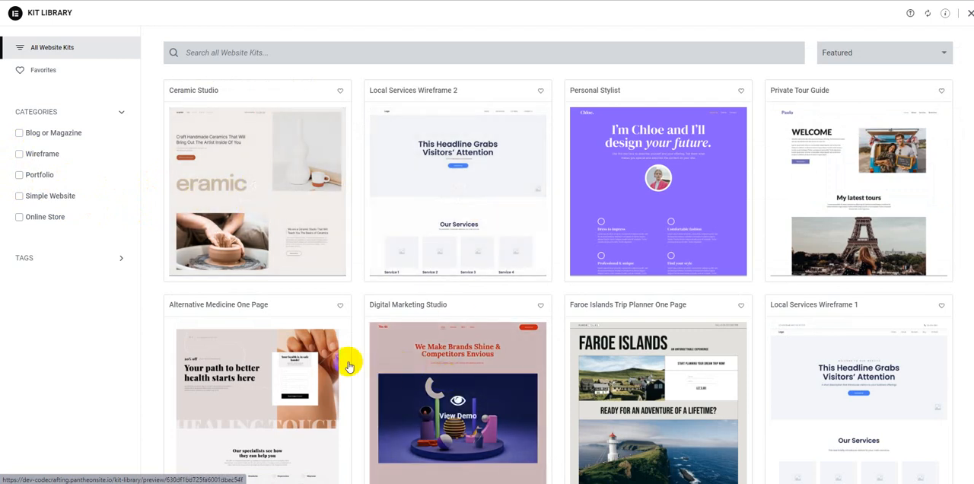
{"action": "left_click", "coordinate": [278, 207]}
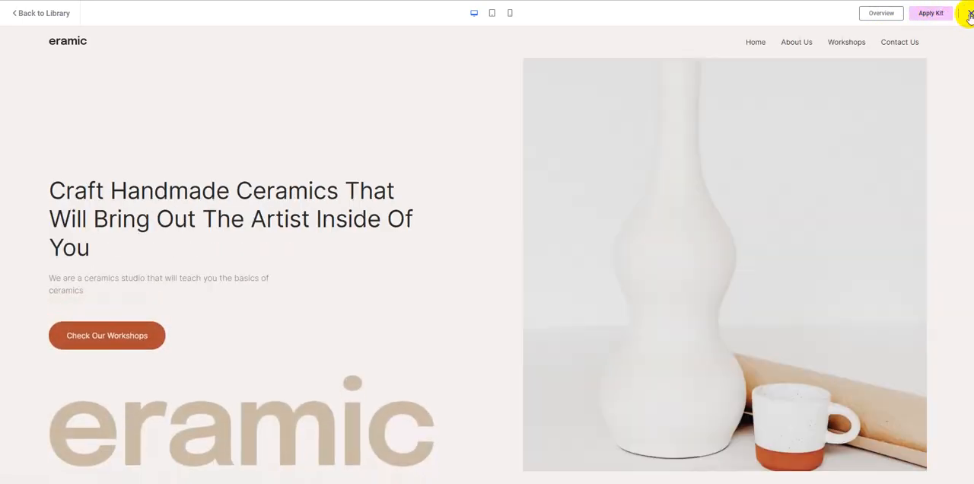
{"action": "left_click", "coordinate": [970, 14]}
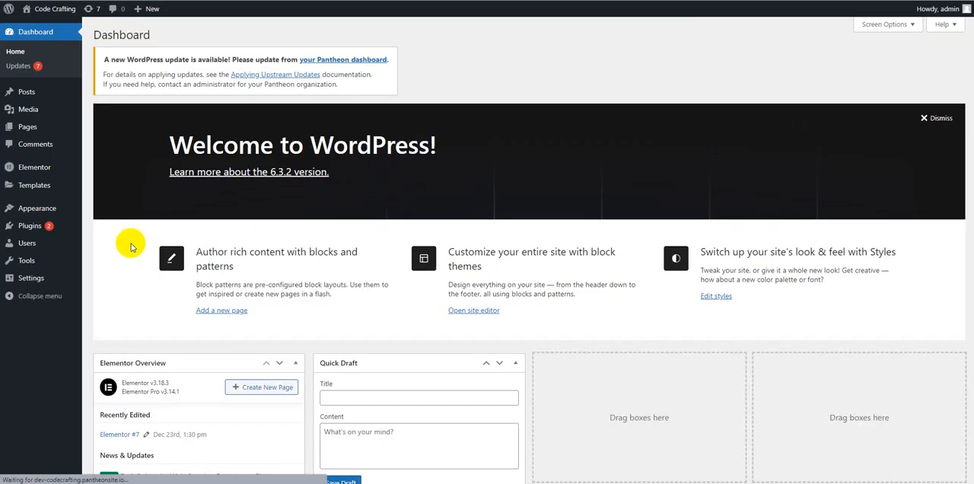
Step: Check the name of the Elementor Pro zip file in the Google Drive browser tab
{"action": "left_click", "coordinate": [42, 196]}
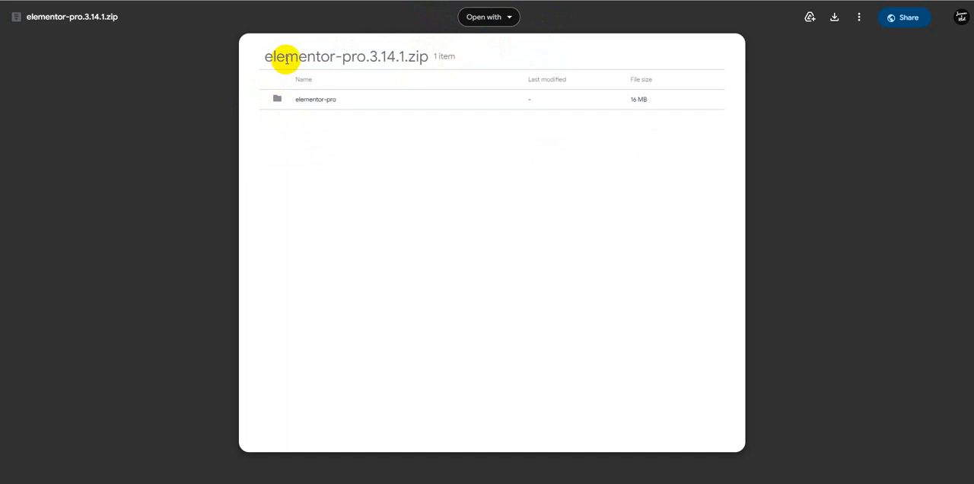
{"action": "triple_click", "coordinate": [285, 59]}
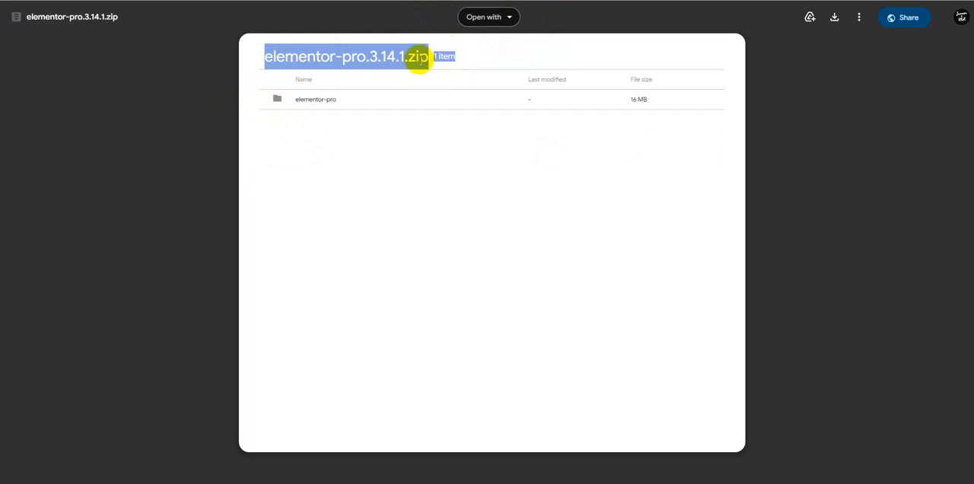
{"action": "left_click_drag", "start_coordinate": [423, 59], "coordinate": [236, 77]}
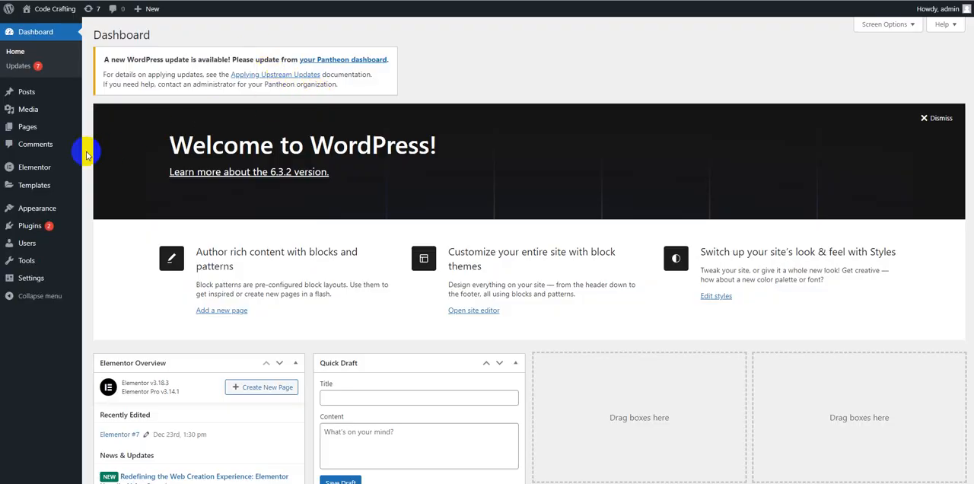
Step: Start a website kit import from the Kit Library and upload portosia-creative-portfolio-template-kit from the Downloads folder
{"action": "mouse_move", "coordinate": [52, 196]}
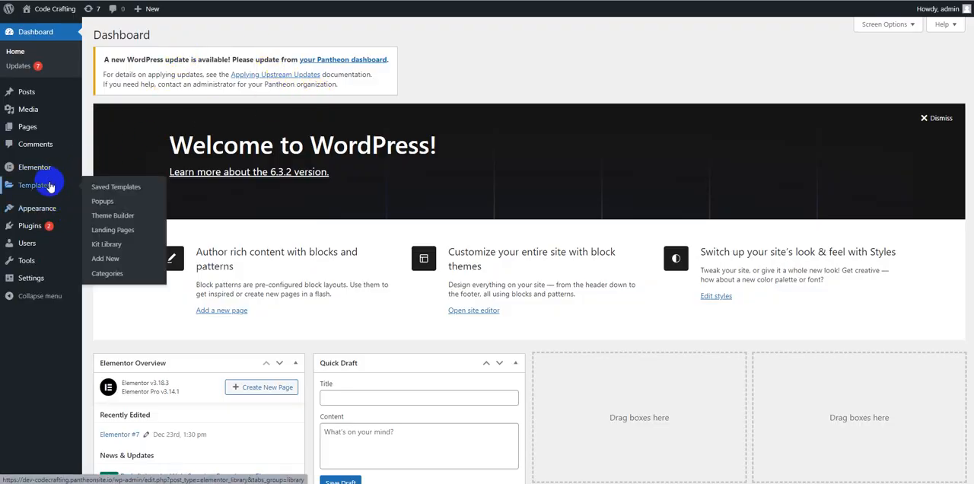
{"action": "left_click", "coordinate": [107, 243]}
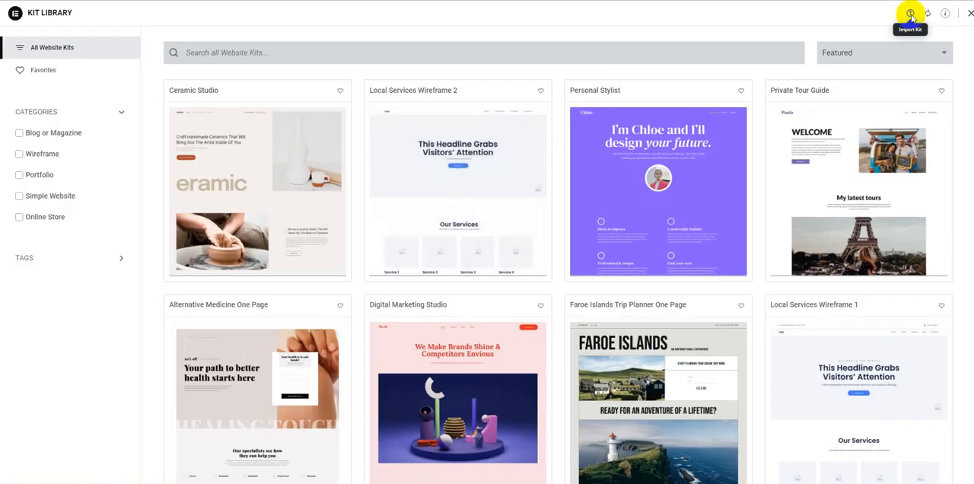
{"action": "left_click", "coordinate": [911, 15]}
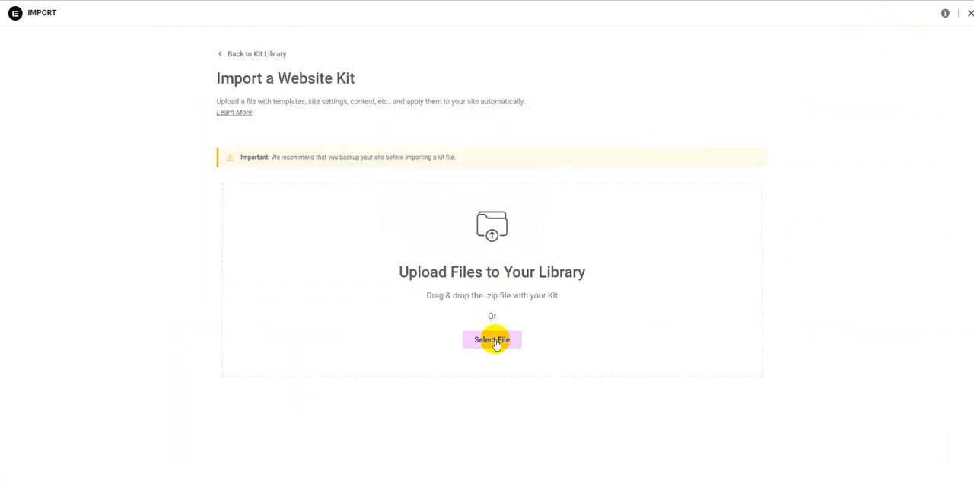
{"action": "left_click", "coordinate": [494, 340]}
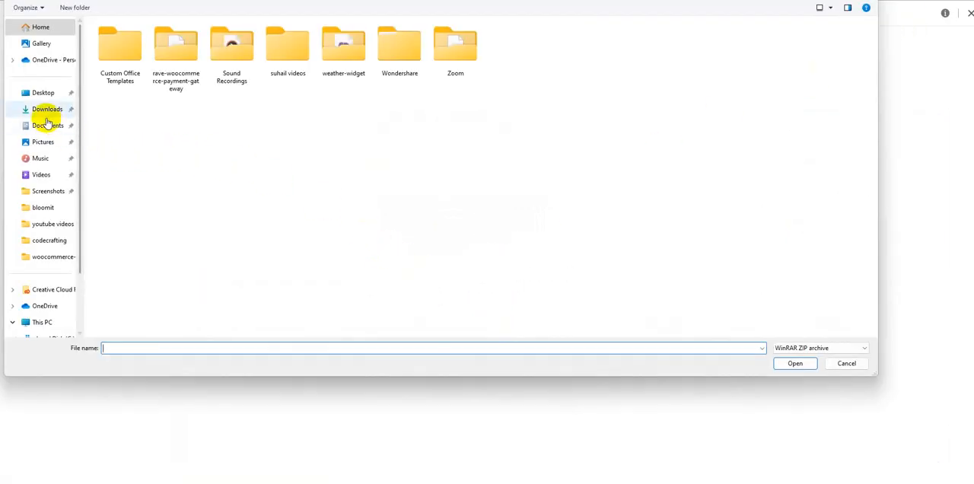
{"action": "left_click", "coordinate": [47, 110]}
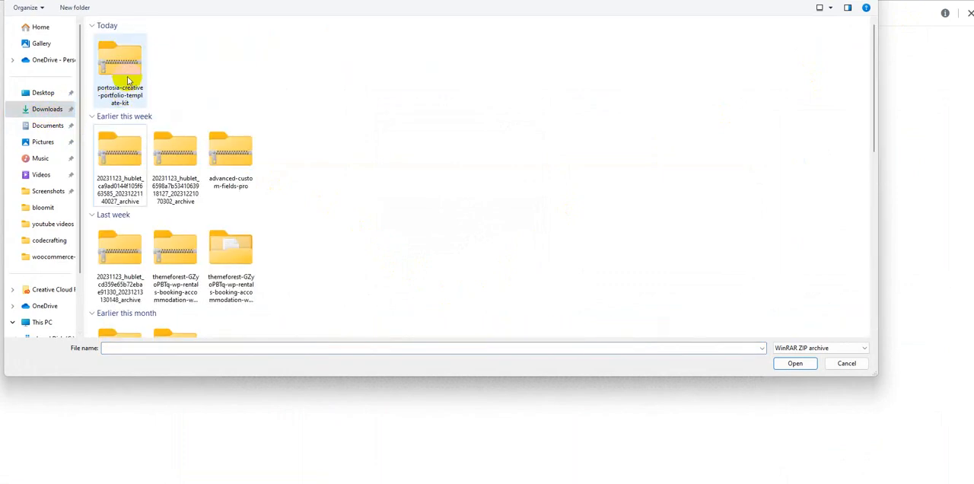
{"action": "left_click", "coordinate": [124, 79]}
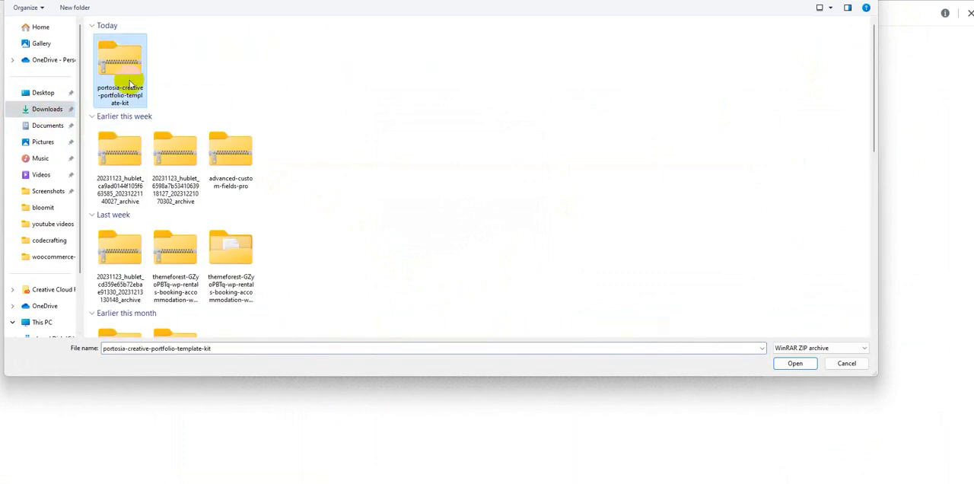
{"action": "left_click", "coordinate": [789, 364]}
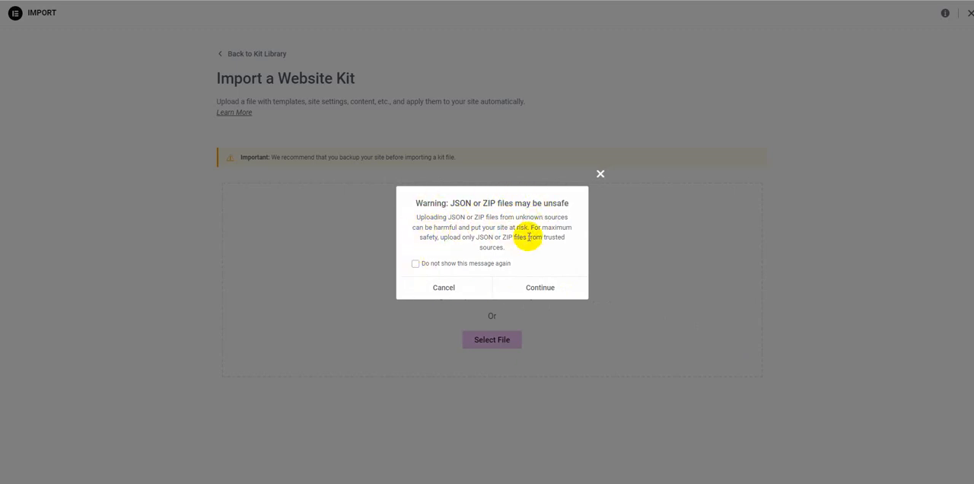
Step: Accept and permanently hide the unsafe-file warning, then import the kit's Templates and Site Settings with unfiltered file uploads enabled
{"action": "left_click", "coordinate": [480, 267]}
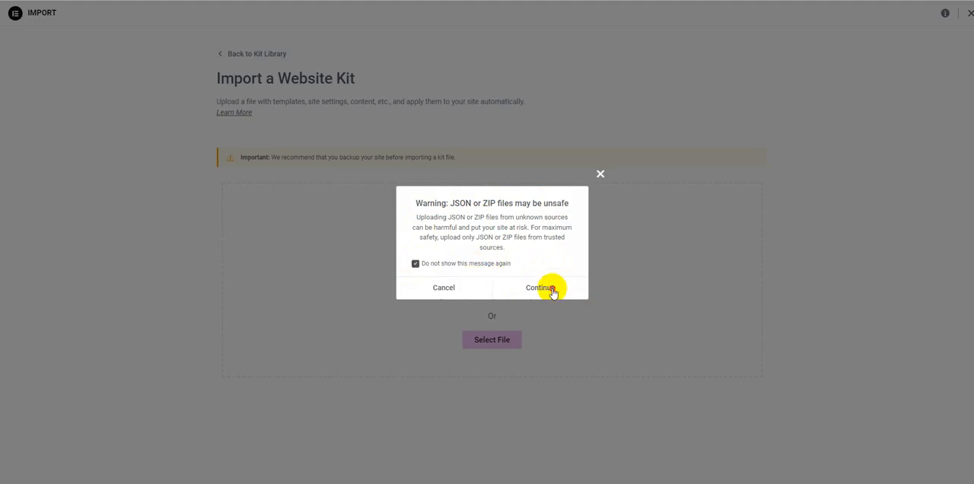
{"action": "left_click", "coordinate": [550, 290]}
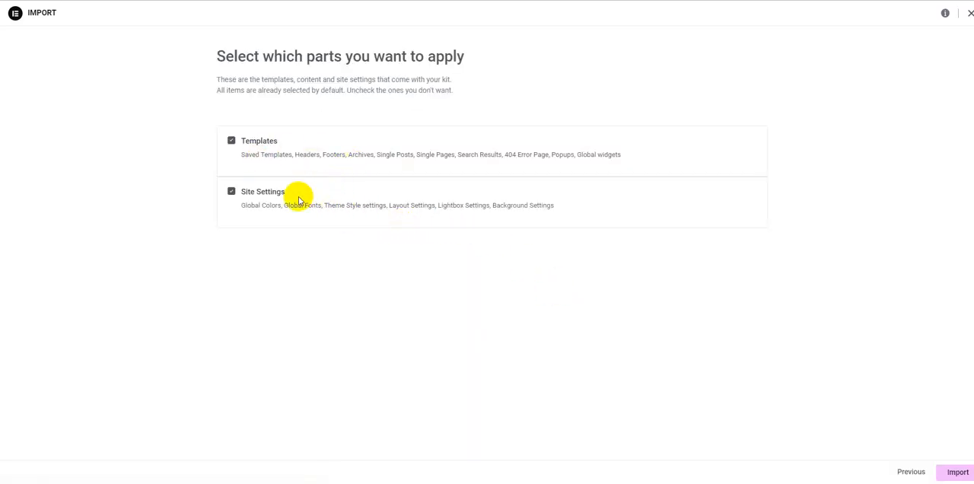
{"action": "left_click", "coordinate": [956, 473]}
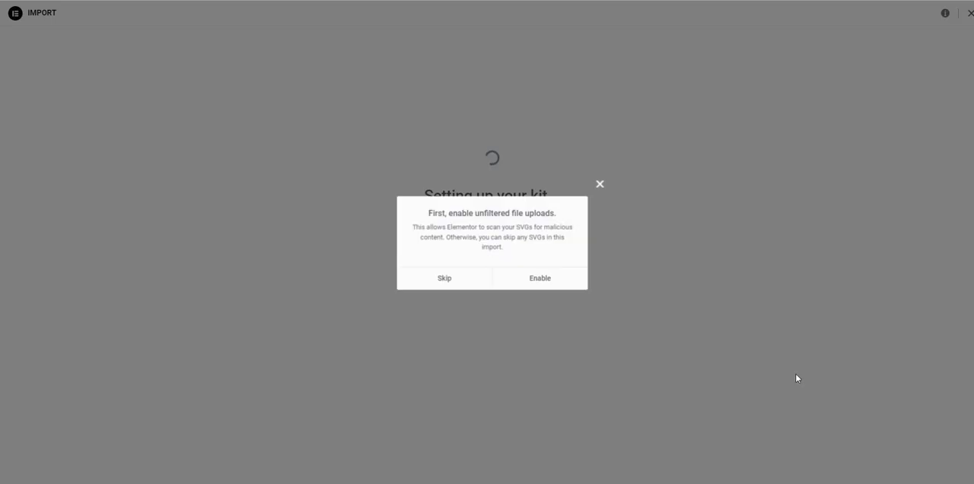
{"action": "left_click", "coordinate": [545, 279]}
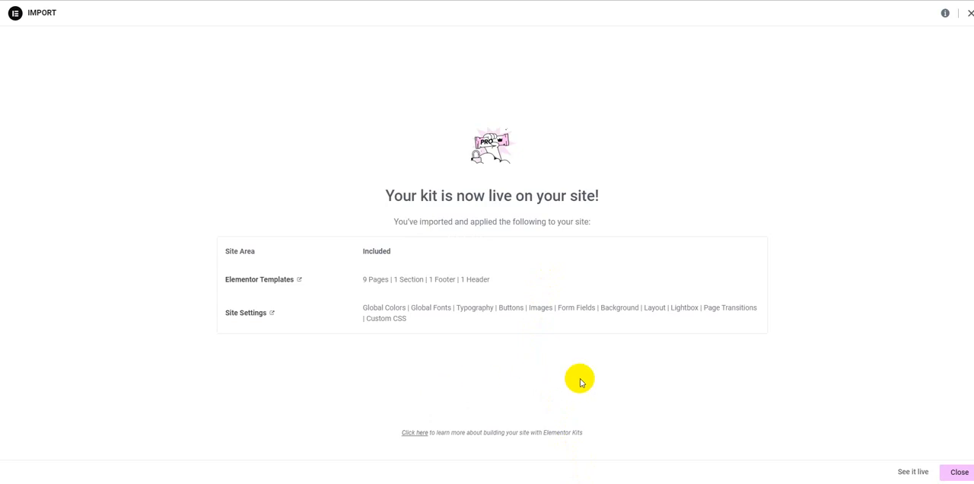
Step: View the live site with the imported kit, return to the import summary and close it
{"action": "left_click", "coordinate": [913, 472]}
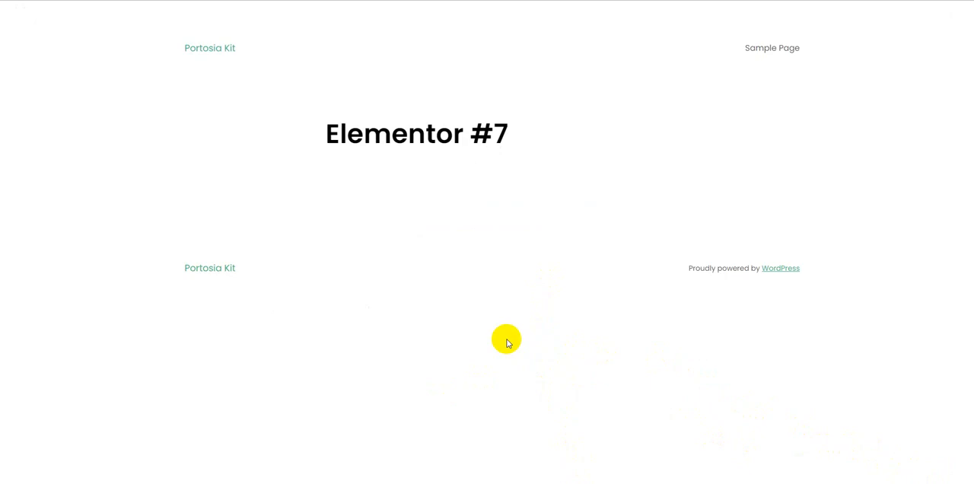
{"action": "left_click", "coordinate": [220, 51]}
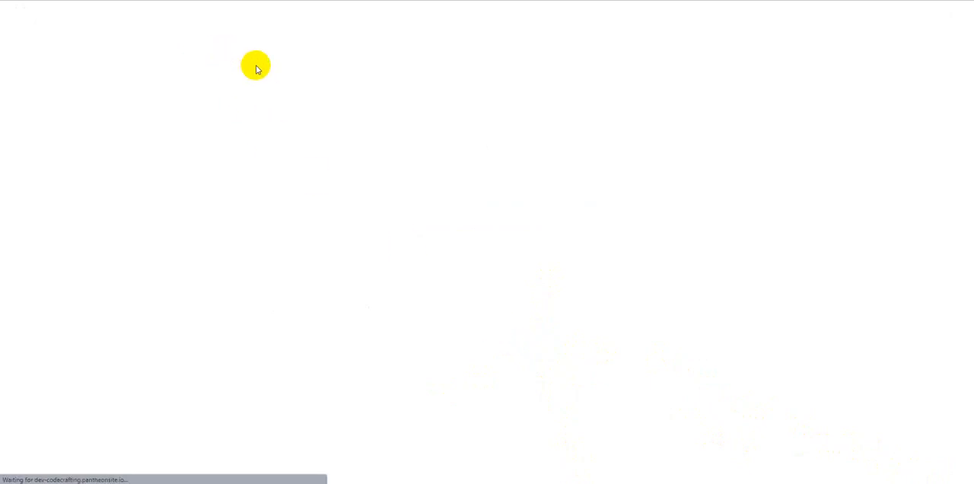
{"action": "left_click", "coordinate": [232, 1]}
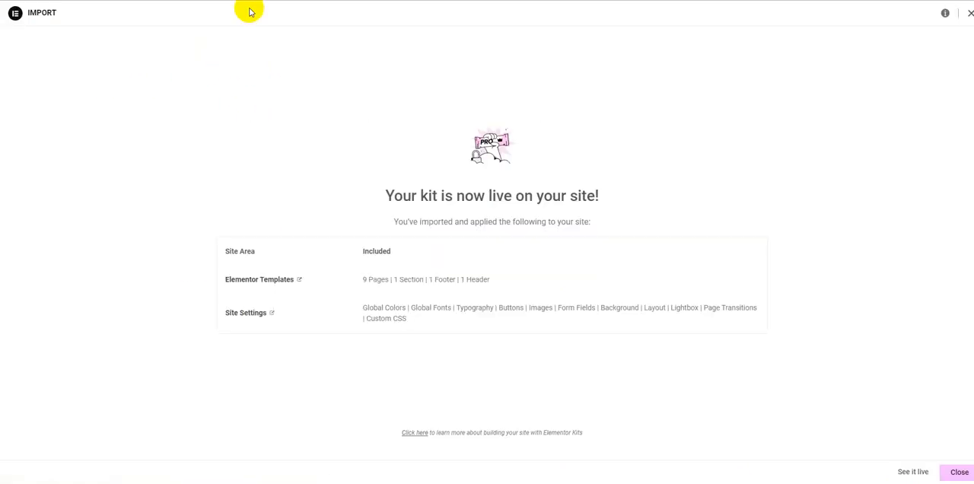
{"action": "left_click", "coordinate": [947, 471]}
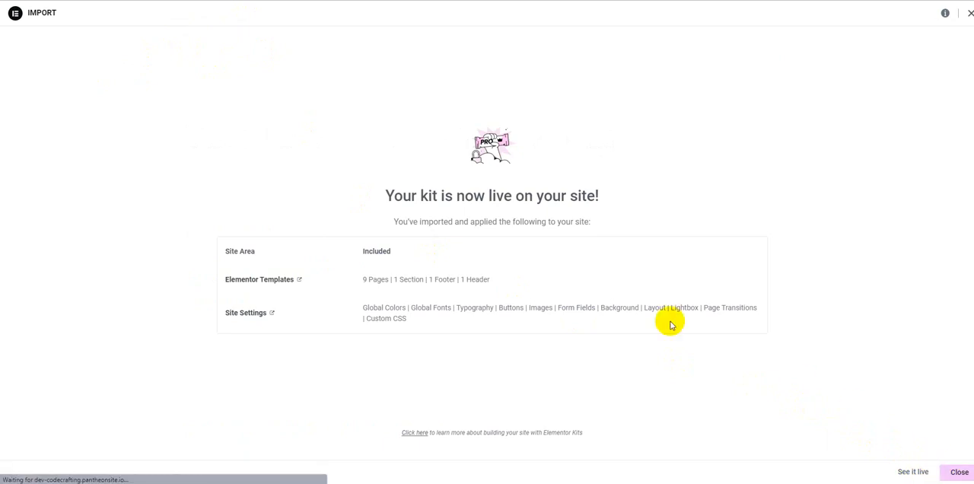
Step: Open the saved Elementor templates and look through the list of imported Portosia templates
{"action": "mouse_move", "coordinate": [34, 185]}
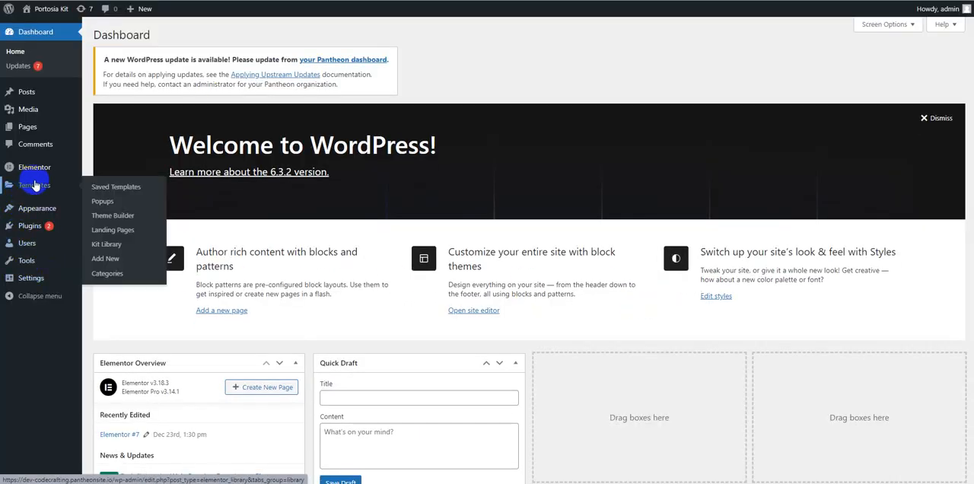
{"action": "left_click", "coordinate": [99, 190]}
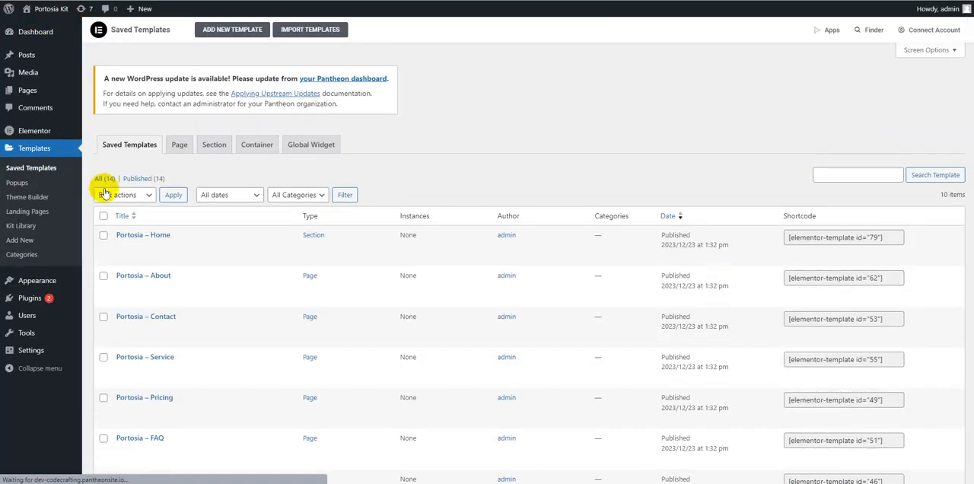
{"action": "scroll", "coordinate": [224, 220], "scroll_direction": "down", "scroll_amount": 2}
{"action": "scroll", "coordinate": [219, 204], "scroll_direction": "down", "scroll_amount": 3}
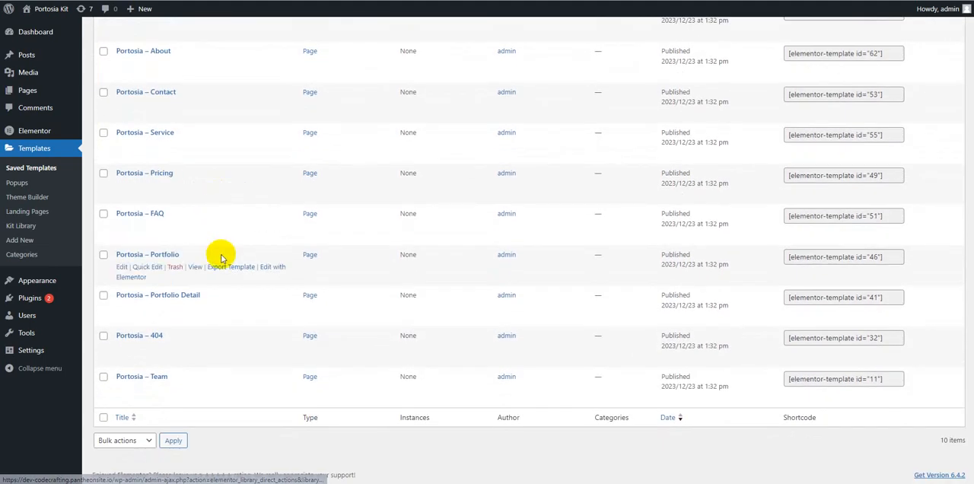
{"action": "scroll", "coordinate": [216, 254], "scroll_direction": "up", "scroll_amount": 5}
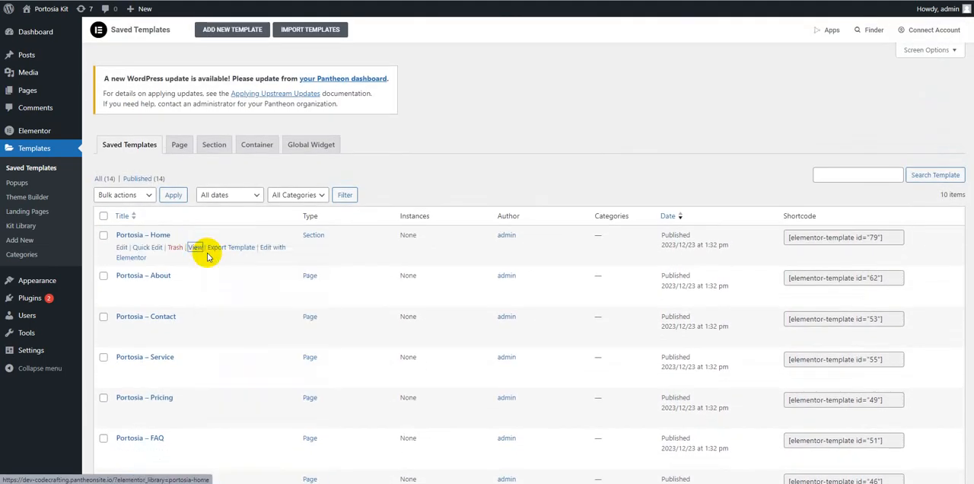
Step: Preview the Portosia – Home template, examine its sections from header to footer and return to the saved templates list
{"action": "left_click", "coordinate": [195, 248]}
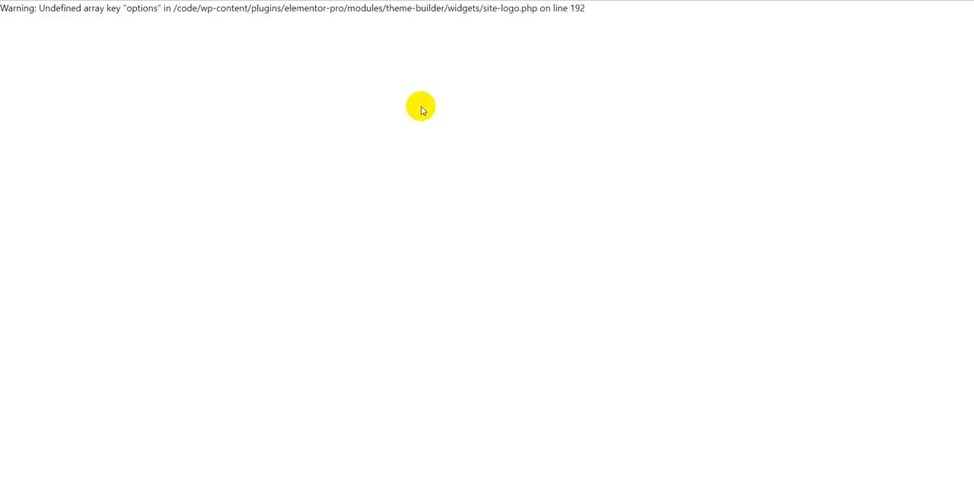
{"action": "scroll", "coordinate": [421, 110], "scroll_direction": "down", "scroll_amount": 8}
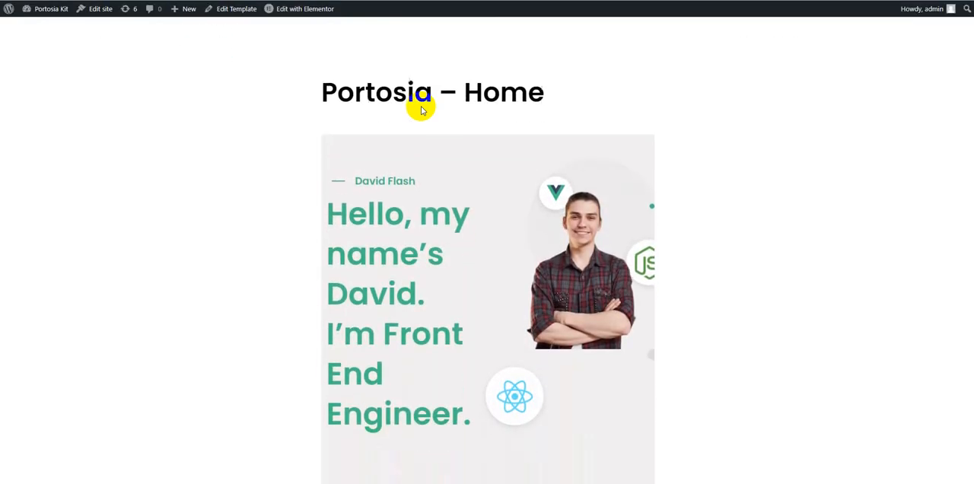
{"action": "scroll", "coordinate": [421, 110], "scroll_direction": "down", "scroll_amount": 10}
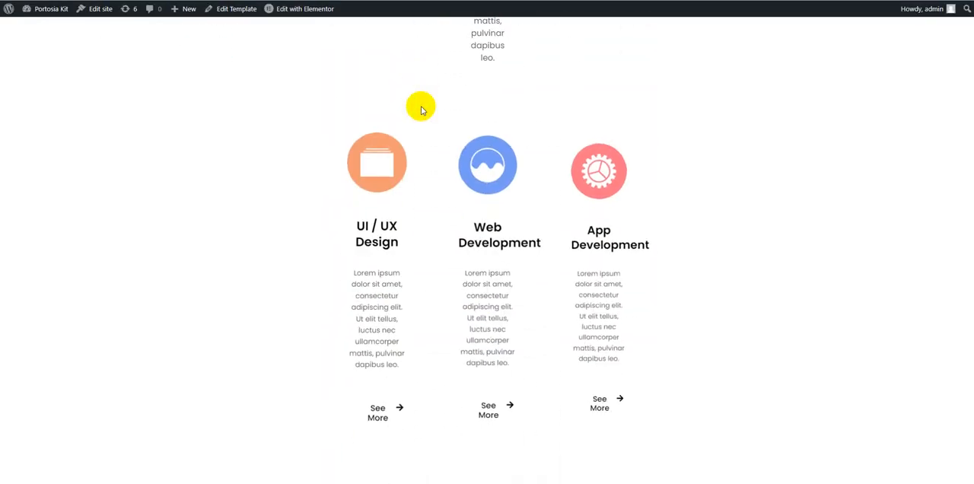
{"action": "scroll", "coordinate": [421, 111], "scroll_direction": "down", "scroll_amount": 10}
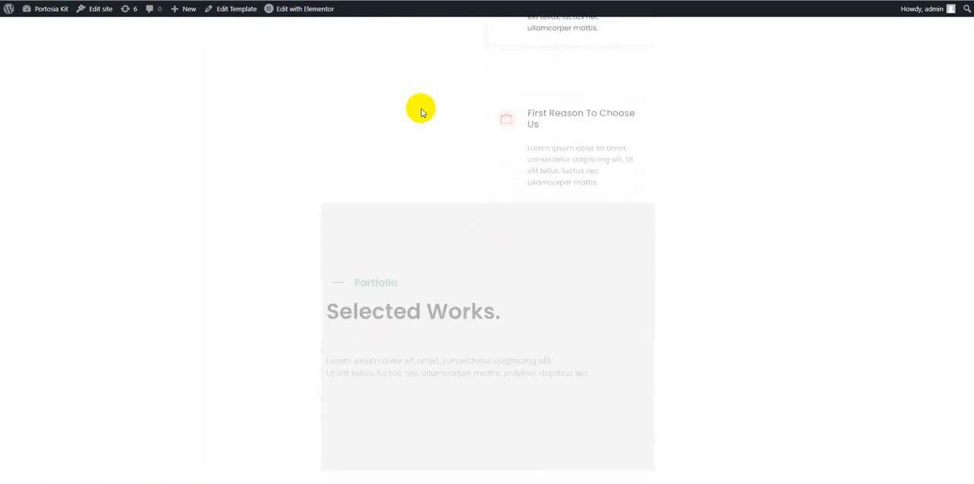
{"action": "scroll", "coordinate": [421, 111], "scroll_direction": "down", "scroll_amount": 10}
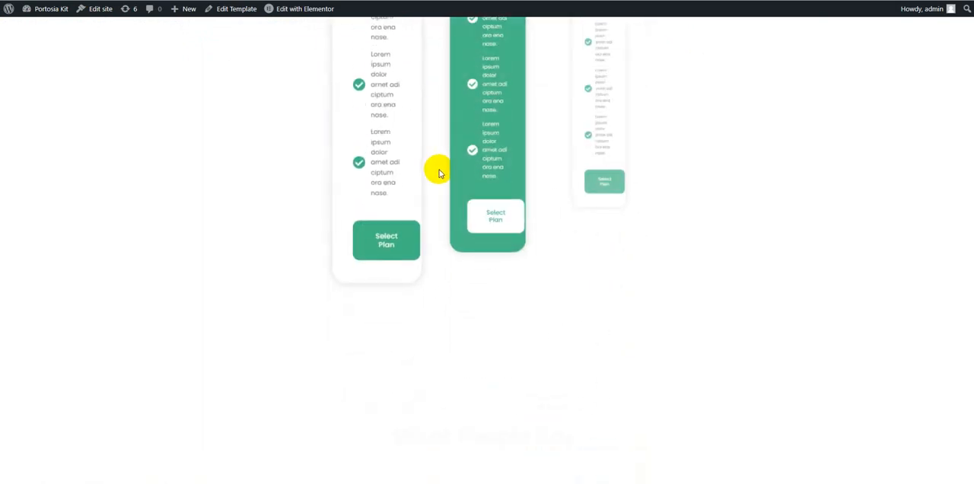
{"action": "scroll", "coordinate": [441, 169], "scroll_direction": "down", "scroll_amount": 10}
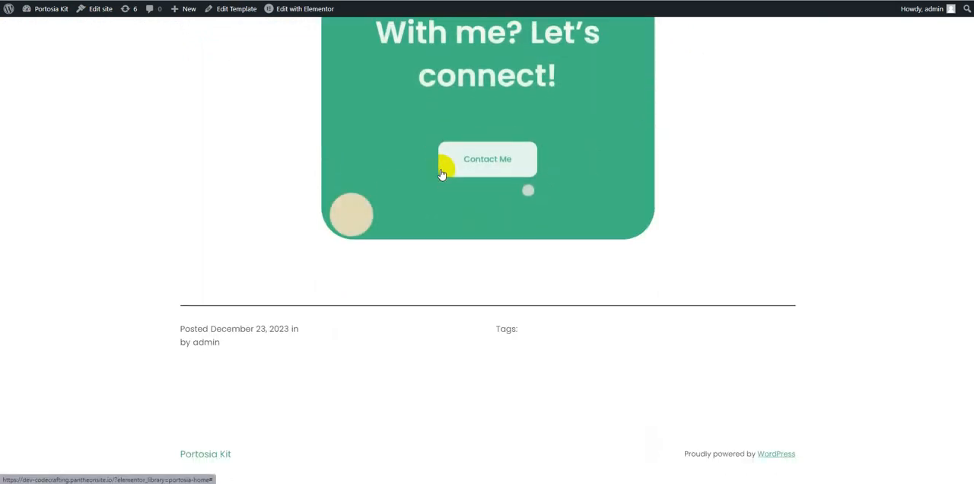
{"action": "scroll", "coordinate": [442, 170], "scroll_direction": "up", "scroll_amount": 10}
{"action": "scroll", "coordinate": [438, 169], "scroll_direction": "up", "scroll_amount": 15}
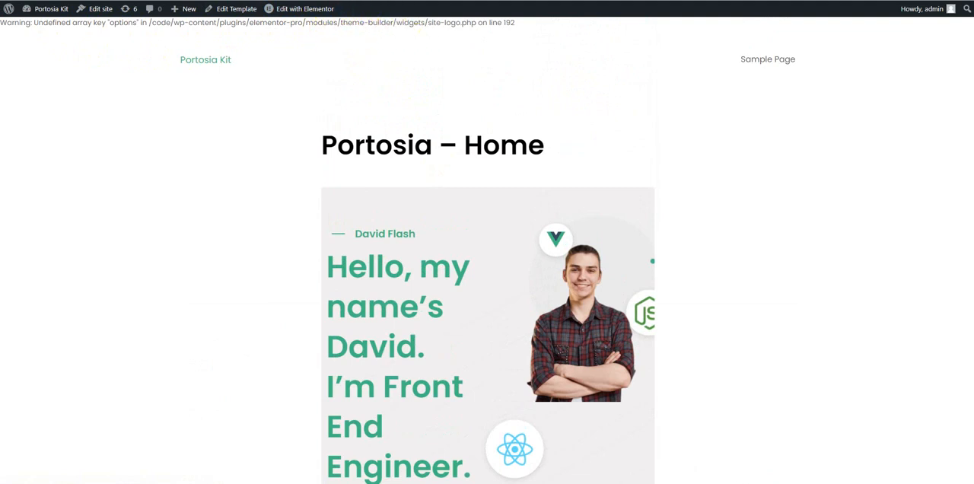
{"action": "left_click", "coordinate": [206, 59]}
{"action": "scroll", "coordinate": [218, 81], "scroll_direction": "down", "scroll_amount": 2}
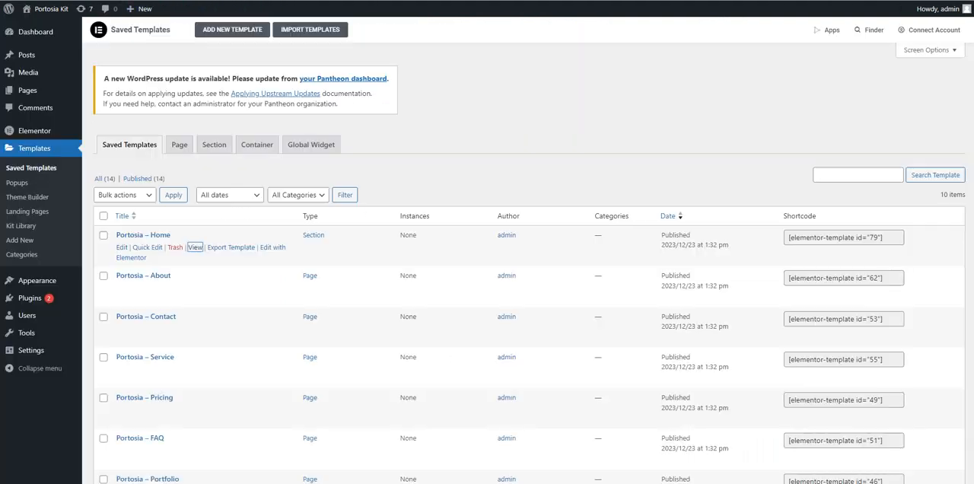
Step: Activate the installed Hello Elementor theme and update it to its new version
{"action": "mouse_move", "coordinate": [33, 93]}
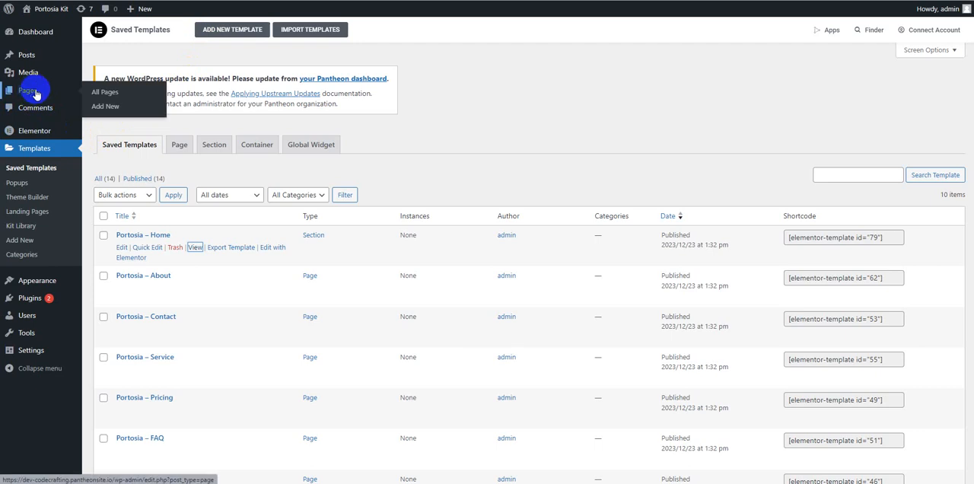
{"action": "mouse_move", "coordinate": [62, 287]}
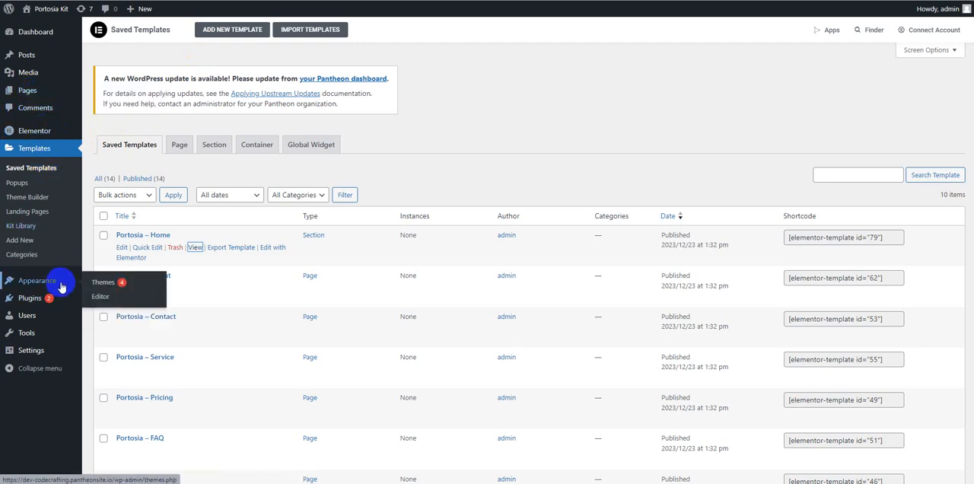
{"action": "left_click", "coordinate": [101, 282]}
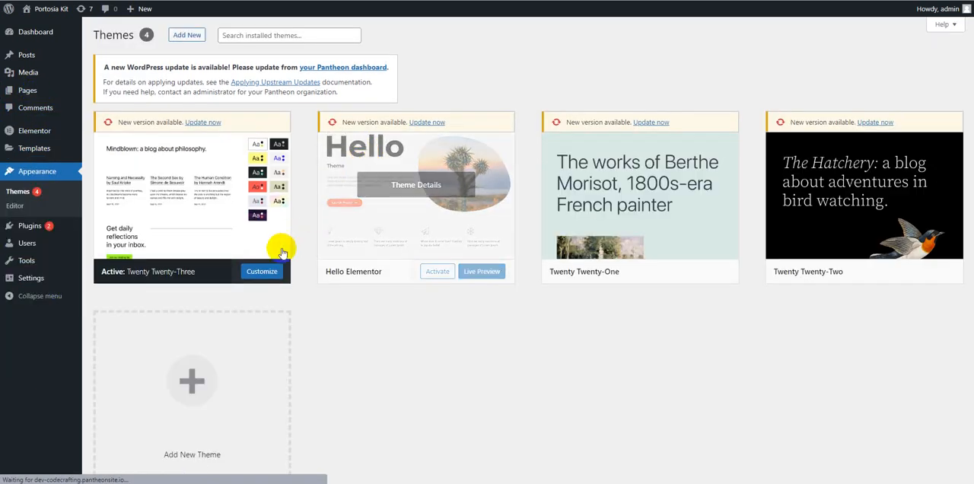
{"action": "left_click", "coordinate": [436, 274]}
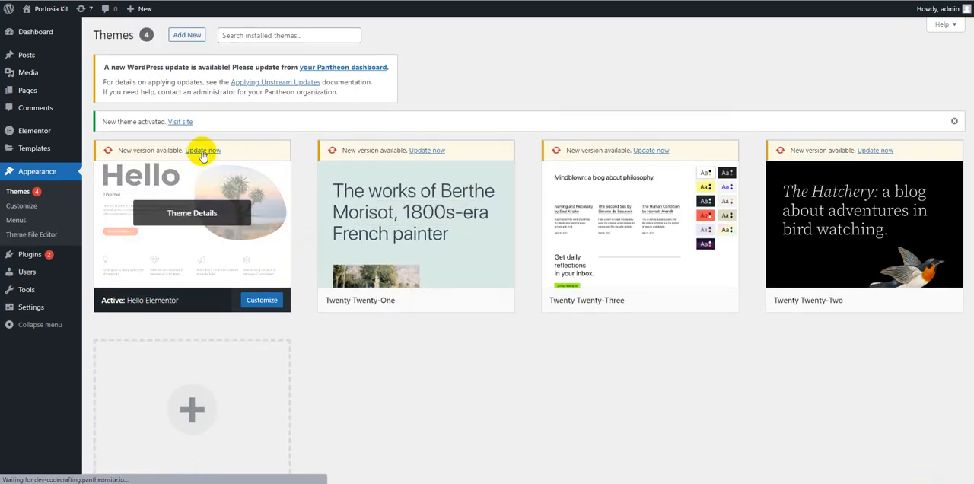
{"action": "left_click", "coordinate": [202, 152]}
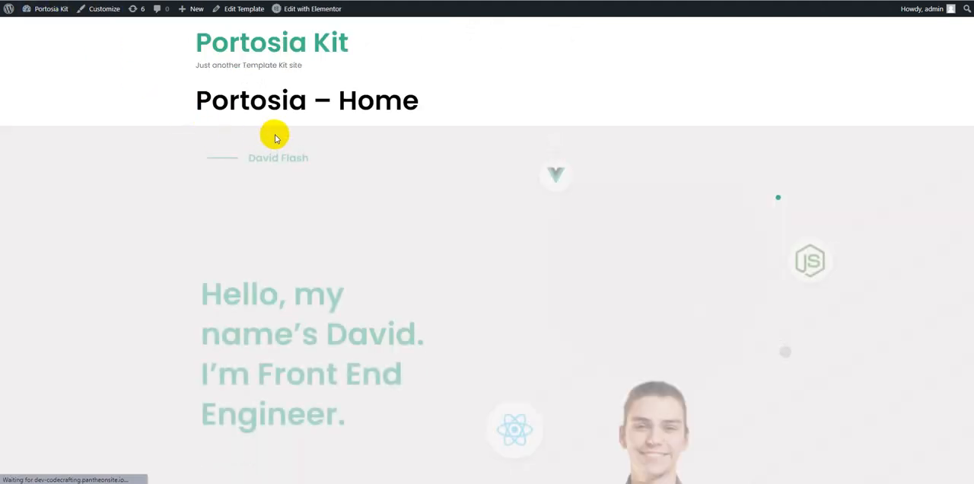
Step: Examine the Portosia – Home template preview under the new theme, from the hero section down through the Portfolio section
{"action": "scroll", "coordinate": [274, 130], "scroll_direction": "down", "scroll_amount": 6}
{"action": "scroll", "coordinate": [381, 137], "scroll_direction": "down", "scroll_amount": 7}
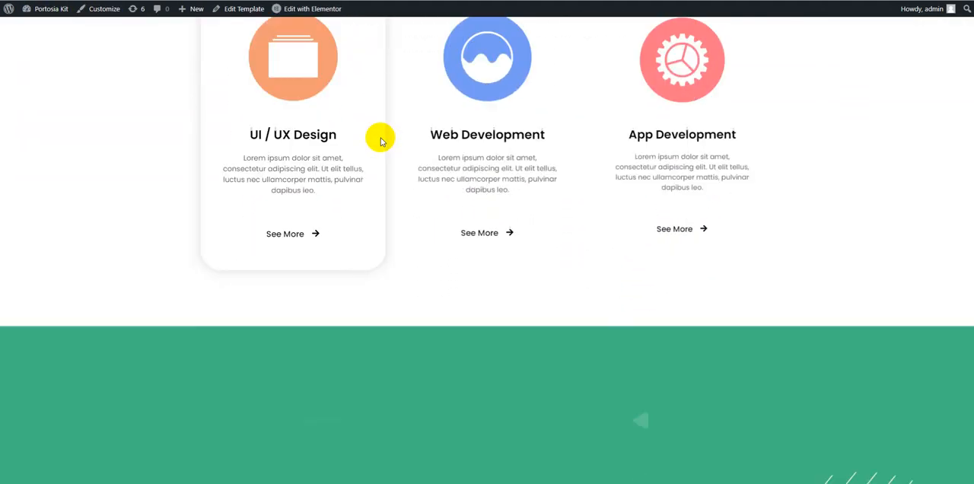
{"action": "scroll", "coordinate": [465, 194], "scroll_direction": "down", "scroll_amount": 10}
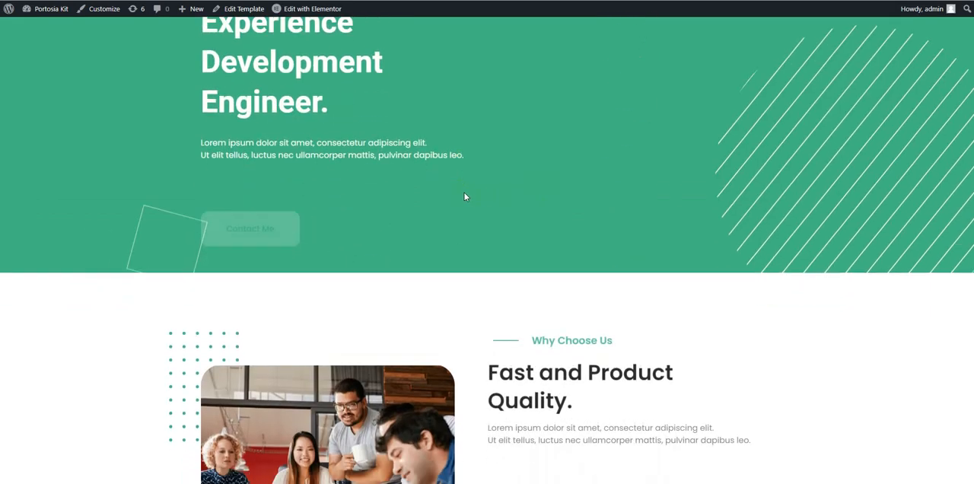
{"action": "scroll", "coordinate": [493, 203], "scroll_direction": "down", "scroll_amount": 10}
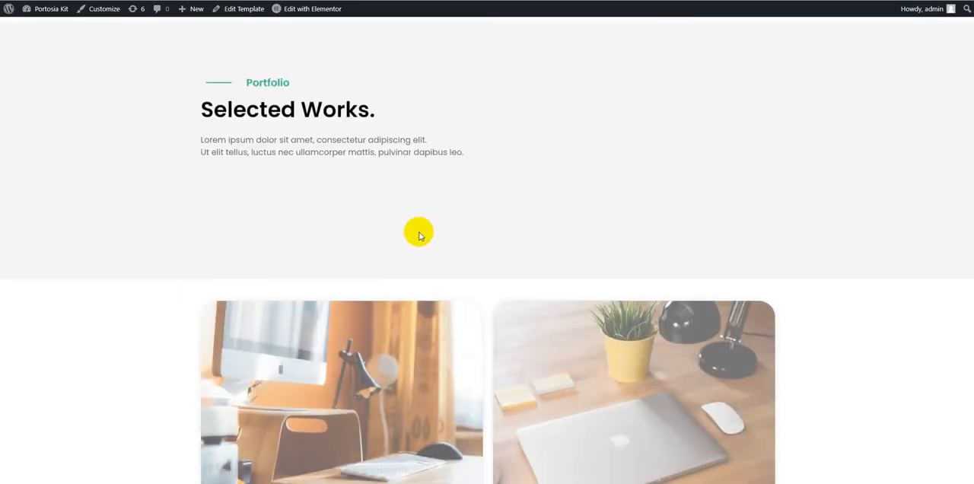
{"action": "scroll", "coordinate": [424, 229], "scroll_direction": "down", "scroll_amount": 10}
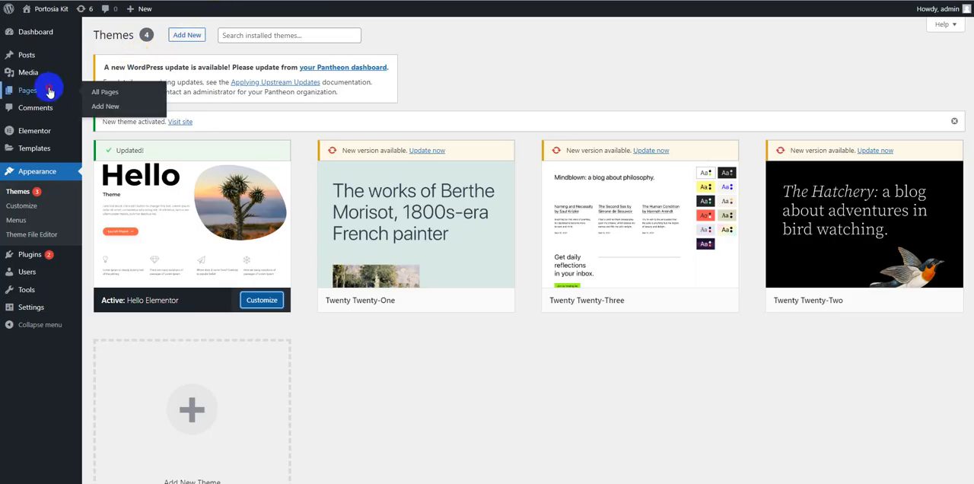
Step: Add a new page titled Home and publish it
{"action": "left_click", "coordinate": [48, 92]}
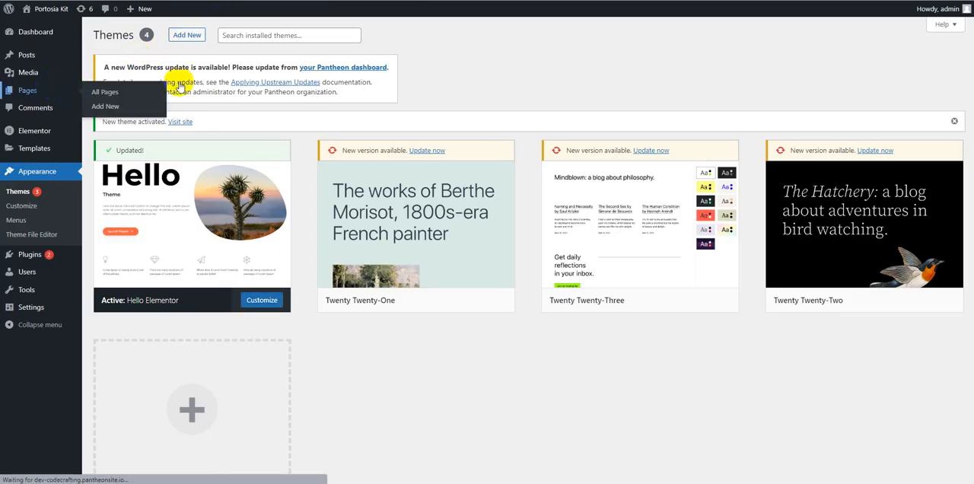
{"action": "left_click", "coordinate": [153, 34]}
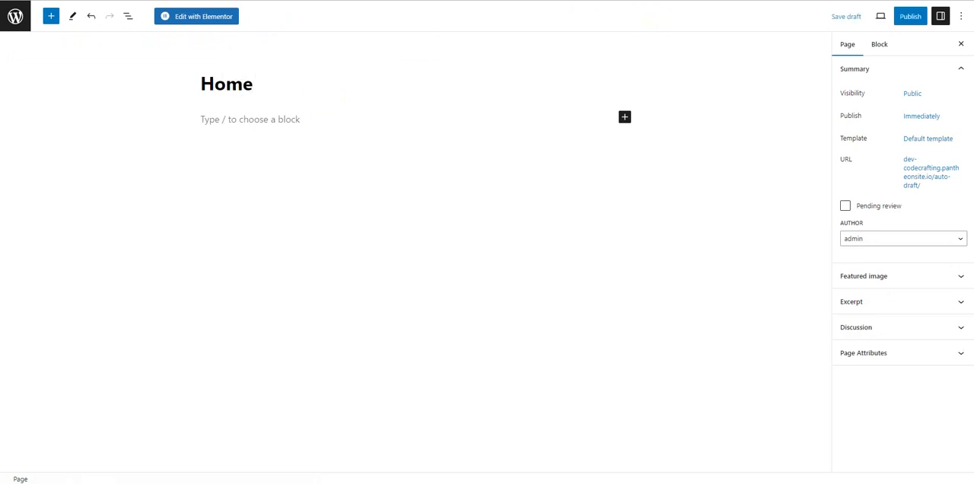
{"action": "left_click", "coordinate": [908, 22]}
{"action": "left_click", "coordinate": [898, 21]}
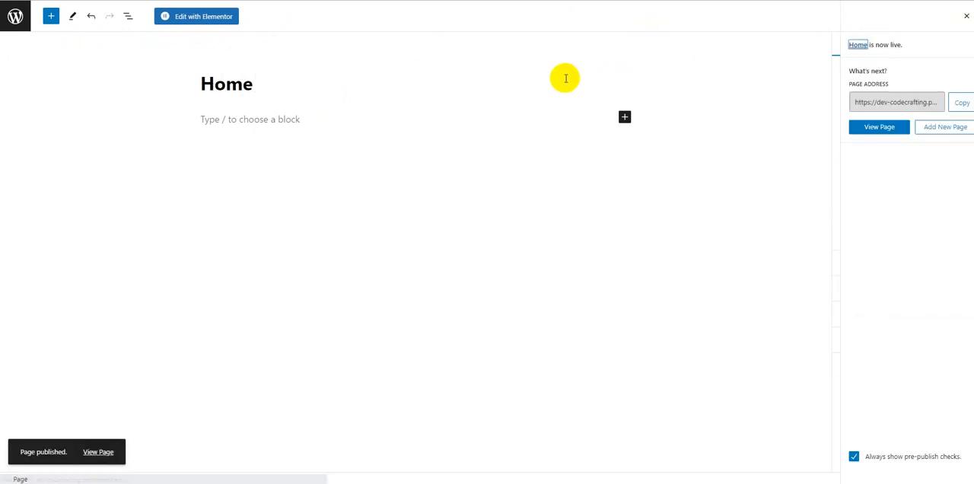
Step: Edit the Home page with Elementor, set Hide Title to Yes in its page settings and update the page
{"action": "left_click", "coordinate": [176, 17]}
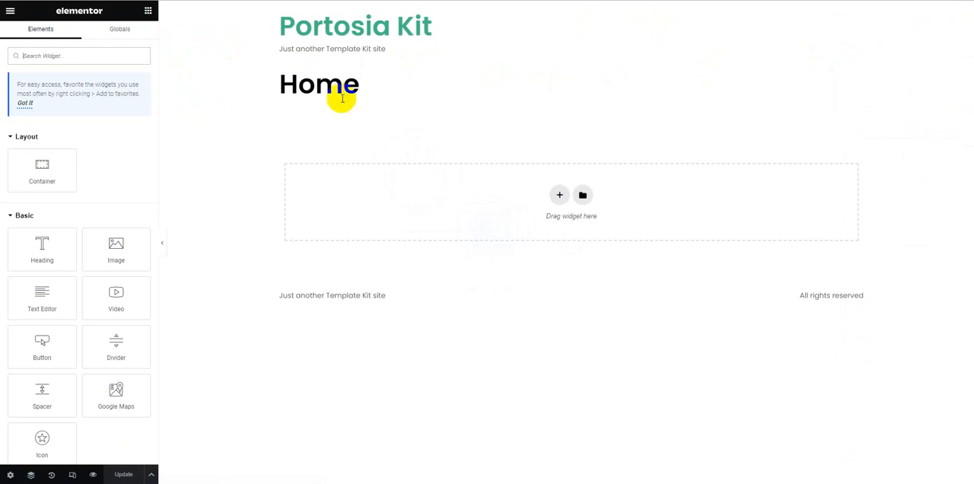
{"action": "left_click", "coordinate": [11, 476]}
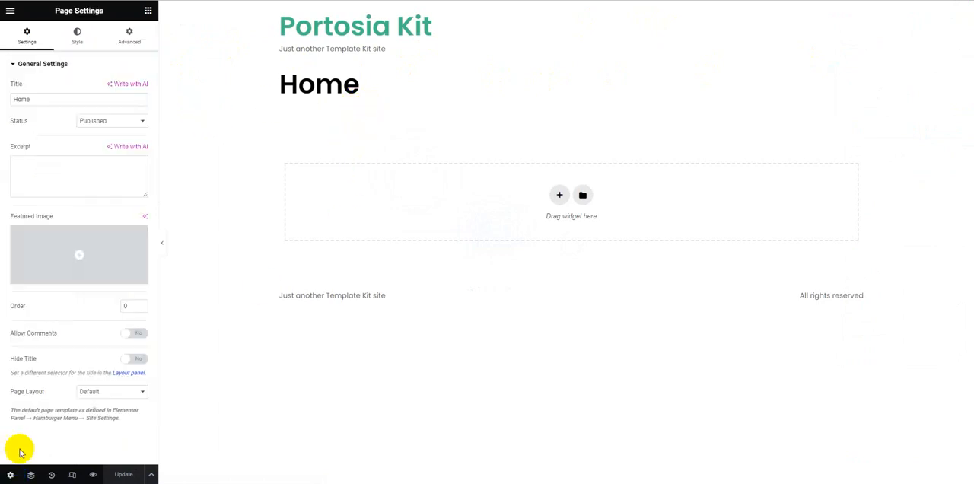
{"action": "left_click", "coordinate": [131, 359]}
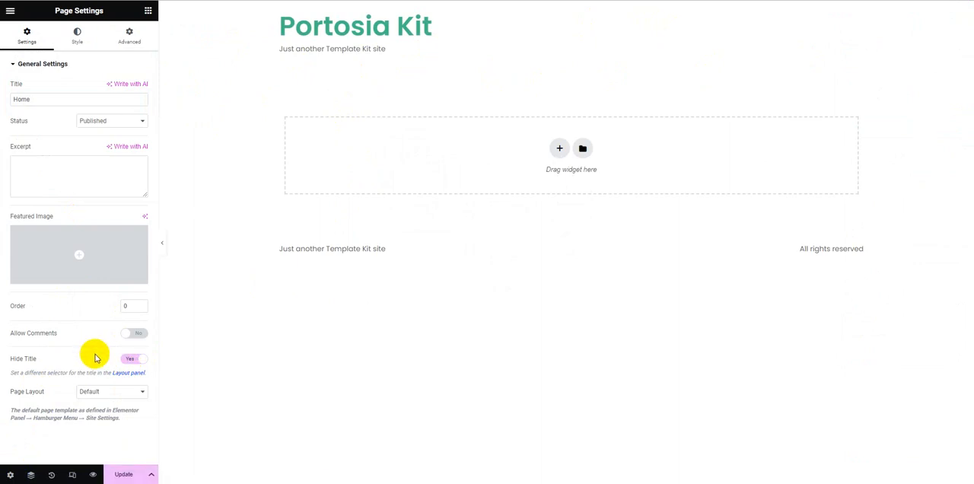
{"action": "left_click", "coordinate": [123, 474]}
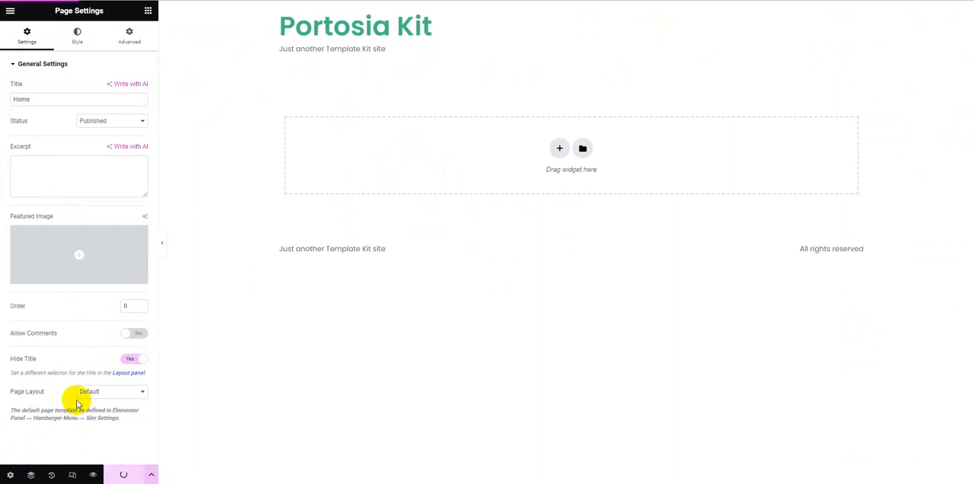
Step: Insert the saved Portosia - Home template from the template library into the empty Home page
{"action": "left_click", "coordinate": [559, 154]}
{"action": "left_click", "coordinate": [844, 130]}
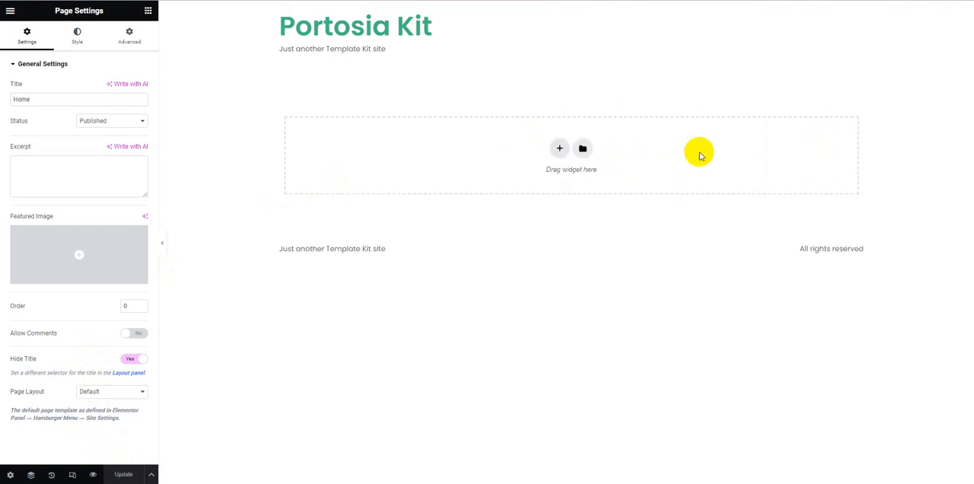
{"action": "left_click", "coordinate": [583, 149]}
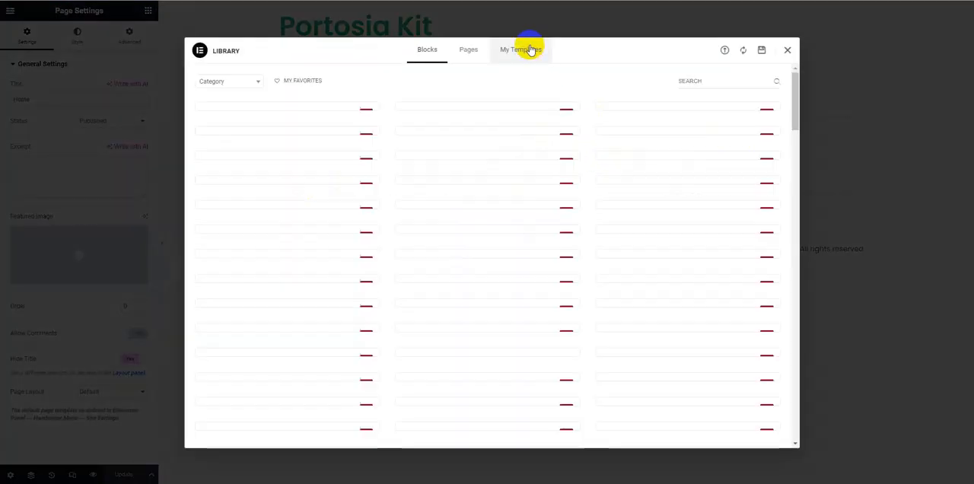
{"action": "left_click", "coordinate": [531, 50]}
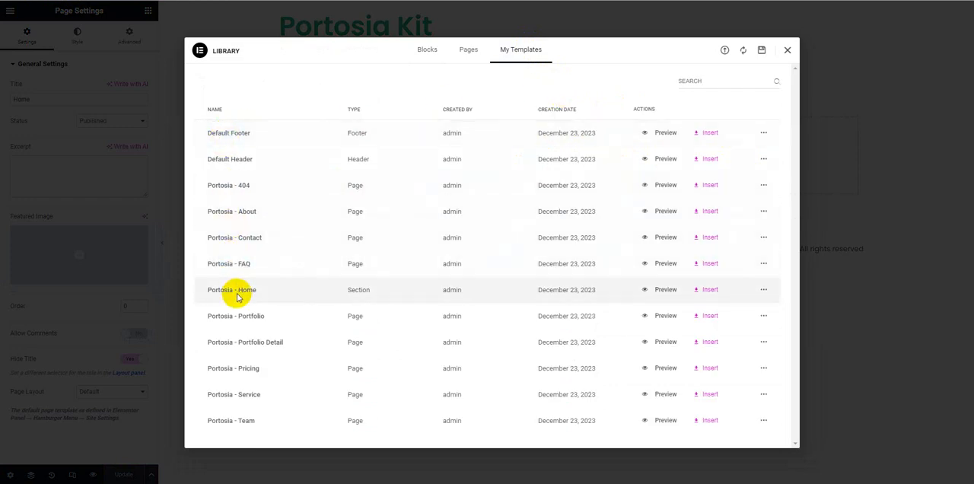
{"action": "left_click", "coordinate": [710, 288]}
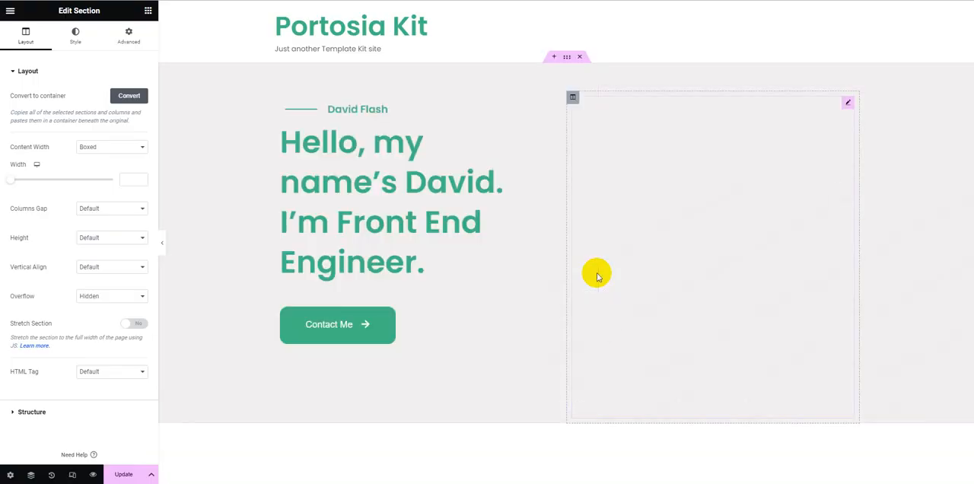
Step: Review the inserted Home page sections from the hero down to the footer, and update the page
{"action": "scroll", "coordinate": [589, 227], "scroll_direction": "down", "scroll_amount": 3}
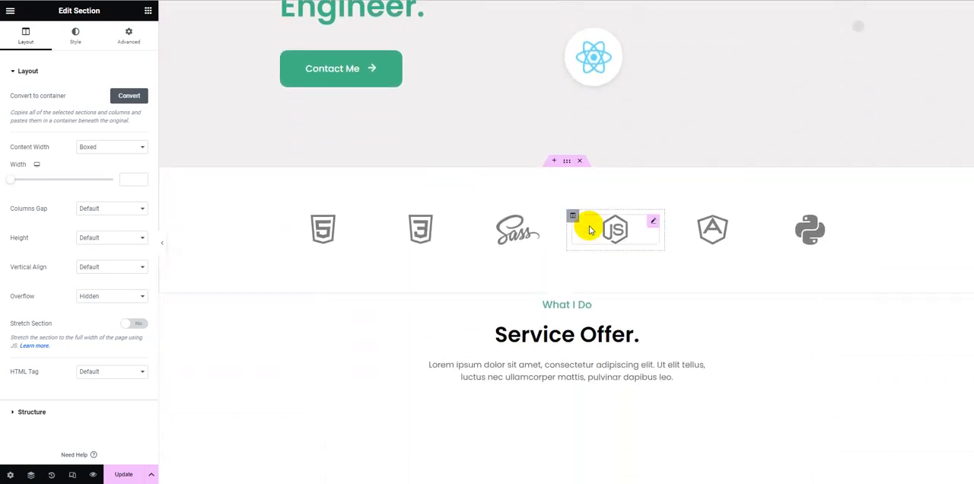
{"action": "scroll", "coordinate": [587, 225], "scroll_direction": "up", "scroll_amount": 3}
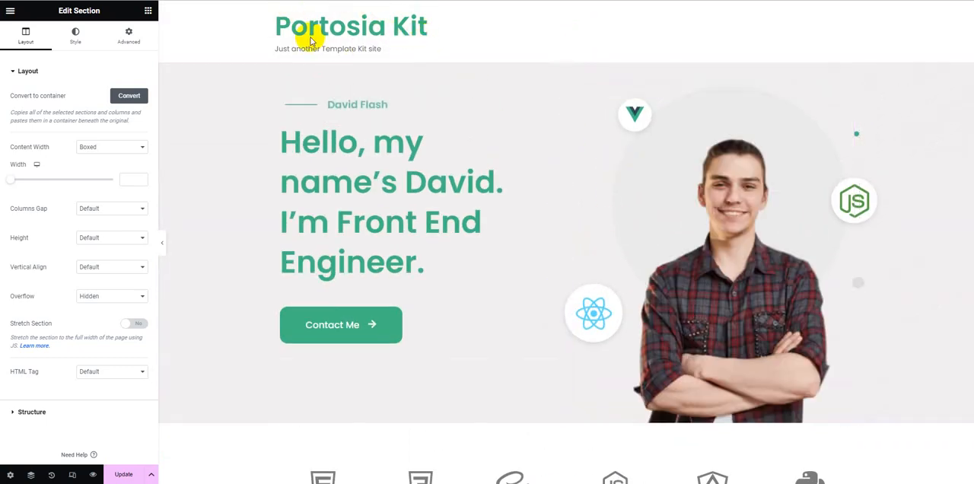
{"action": "scroll", "coordinate": [509, 155], "scroll_direction": "down", "scroll_amount": 4}
{"action": "scroll", "coordinate": [509, 154], "scroll_direction": "down", "scroll_amount": 20}
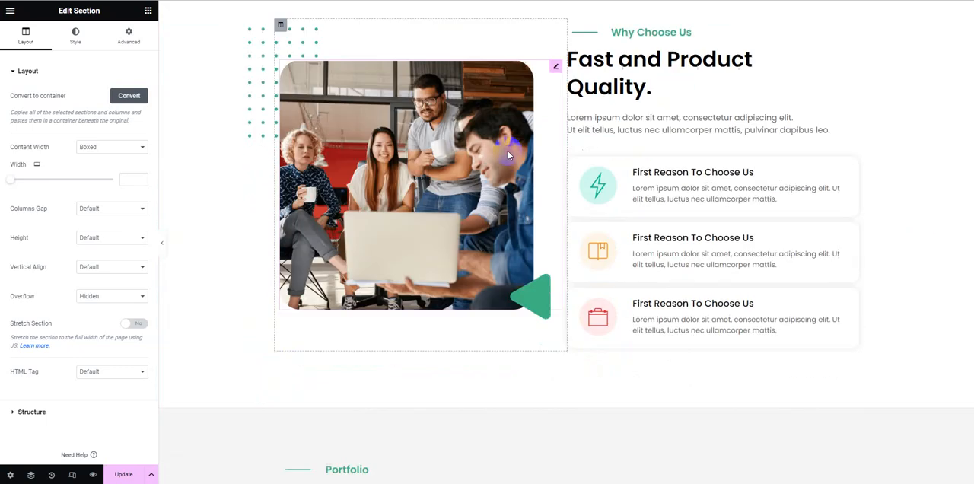
{"action": "scroll", "coordinate": [509, 155], "scroll_direction": "down", "scroll_amount": 5}
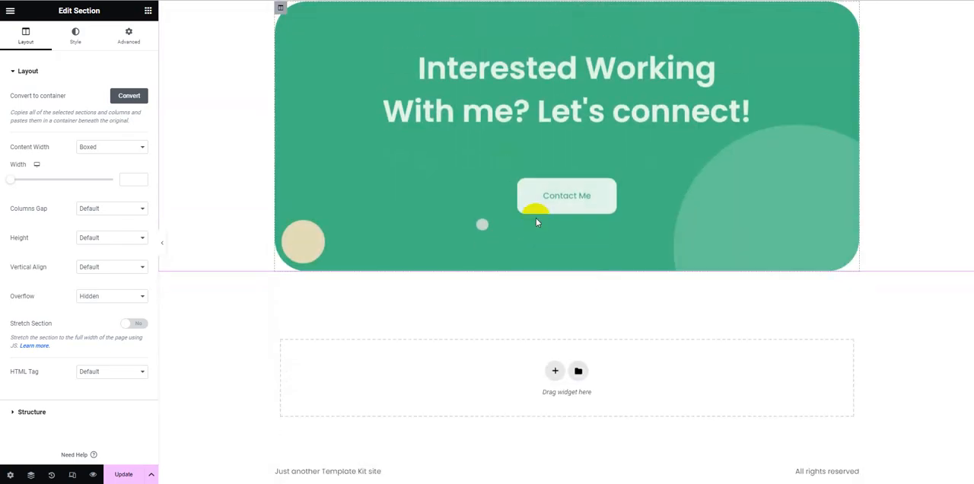
{"action": "left_click", "coordinate": [125, 475]}
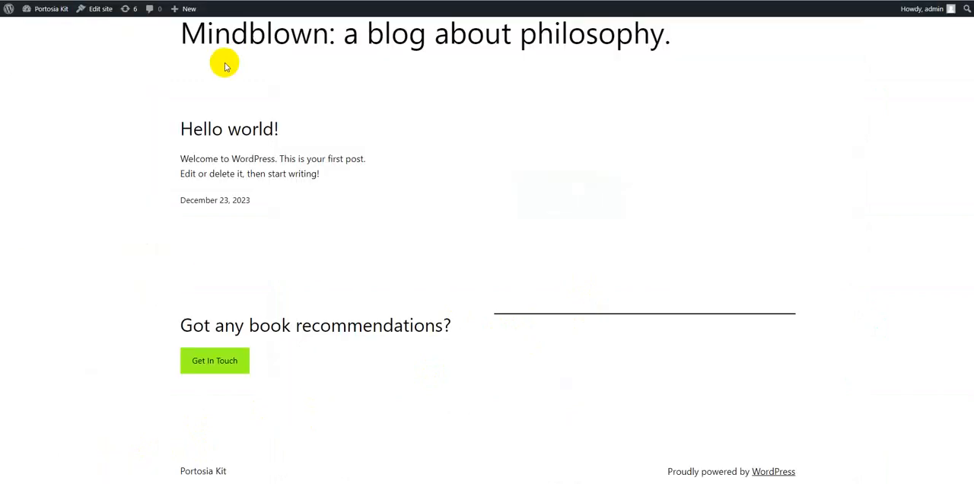
Step: Check the live site's front page under the new theme and return to the WordPress dashboard
{"action": "scroll", "coordinate": [203, 87], "scroll_direction": "up", "scroll_amount": 2}
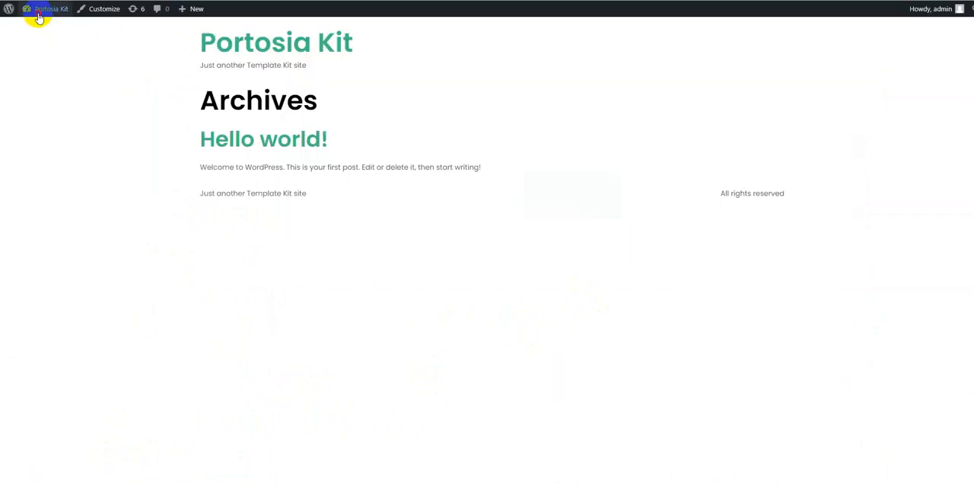
{"action": "left_click", "coordinate": [39, 15]}
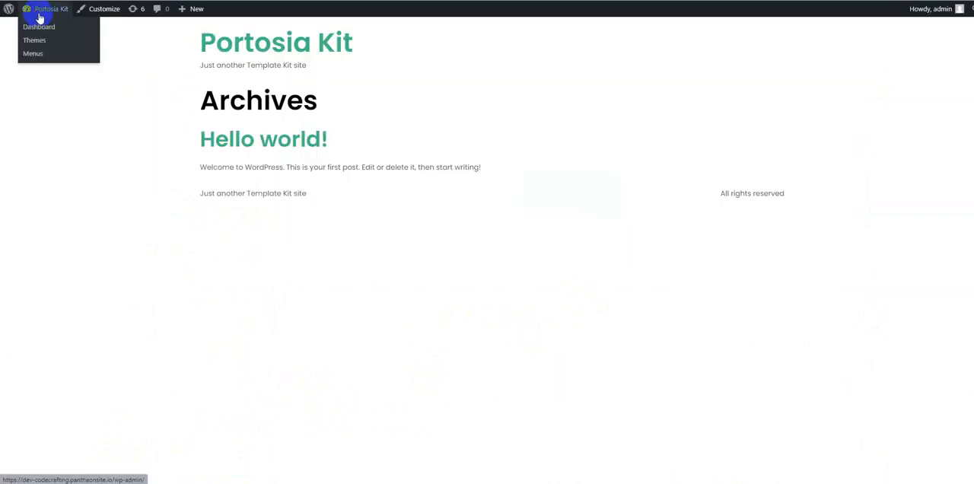
{"action": "left_click", "coordinate": [39, 15]}
Step: Set the homepage to the static page Home in the Reading settings and save the changes
{"action": "scroll", "coordinate": [48, 202], "scroll_direction": "down", "scroll_amount": 1}
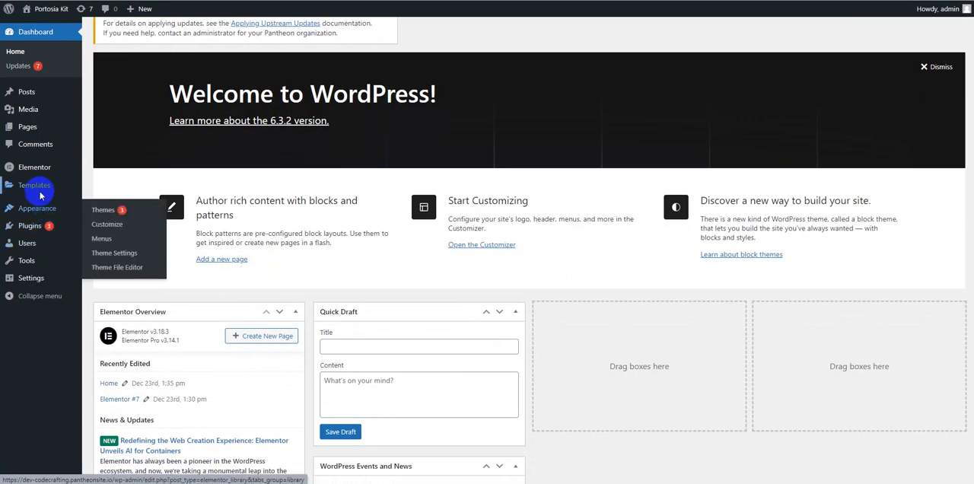
{"action": "mouse_move", "coordinate": [37, 279]}
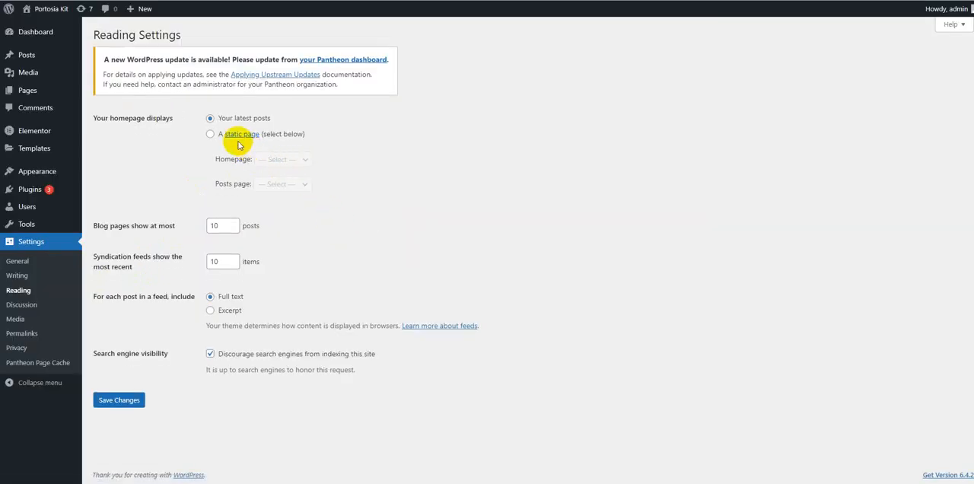
{"action": "left_click", "coordinate": [210, 135]}
{"action": "left_click", "coordinate": [280, 159]}
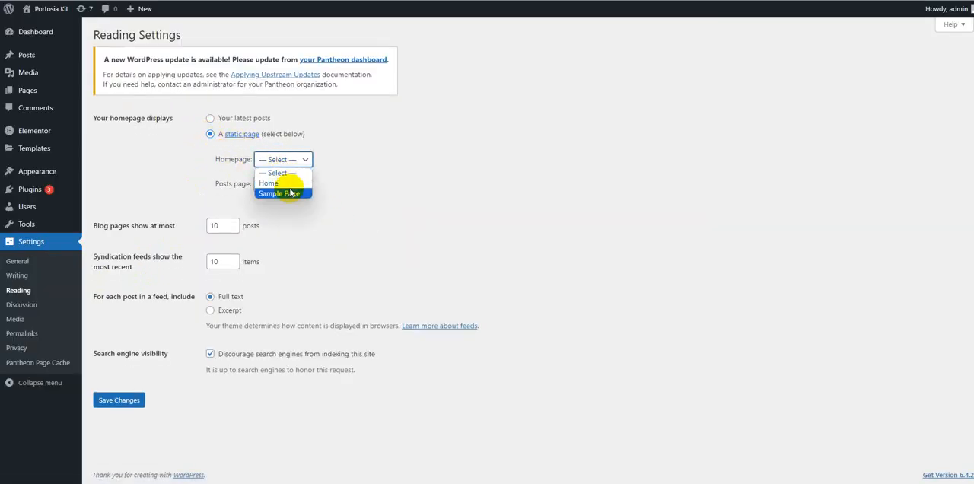
{"action": "left_click", "coordinate": [284, 197]}
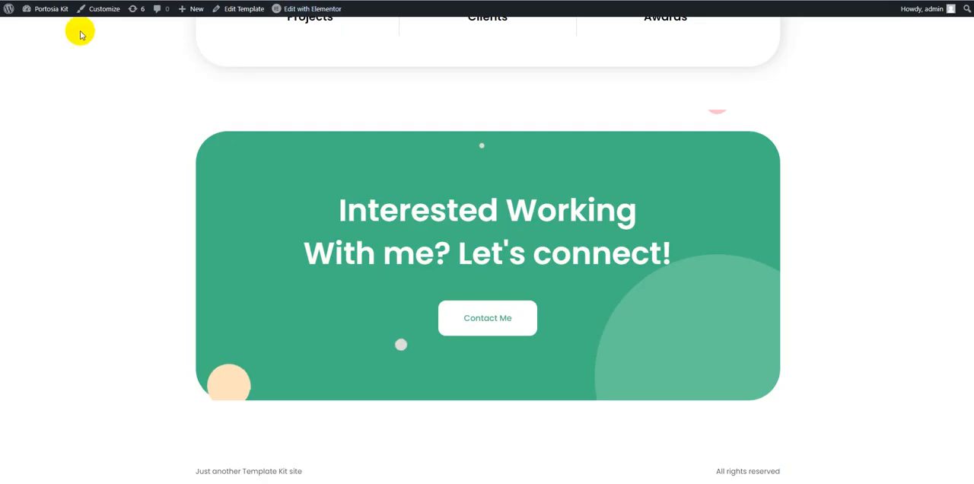
Step: Go from the template preview to the live site's homepage through the site title and examine its sections
{"action": "scroll", "coordinate": [163, 102], "scroll_direction": "up", "scroll_amount": 20}
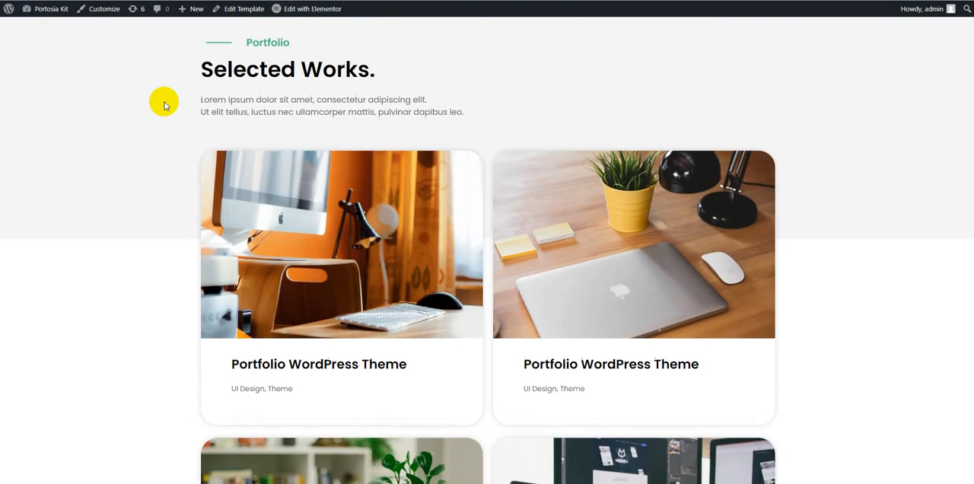
{"action": "scroll", "coordinate": [164, 105], "scroll_direction": "up", "scroll_amount": 10}
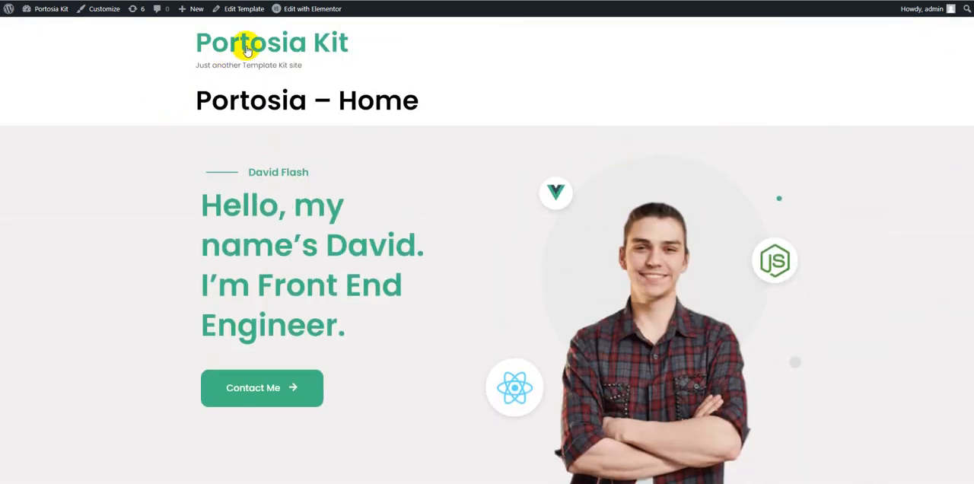
{"action": "left_click", "coordinate": [246, 50]}
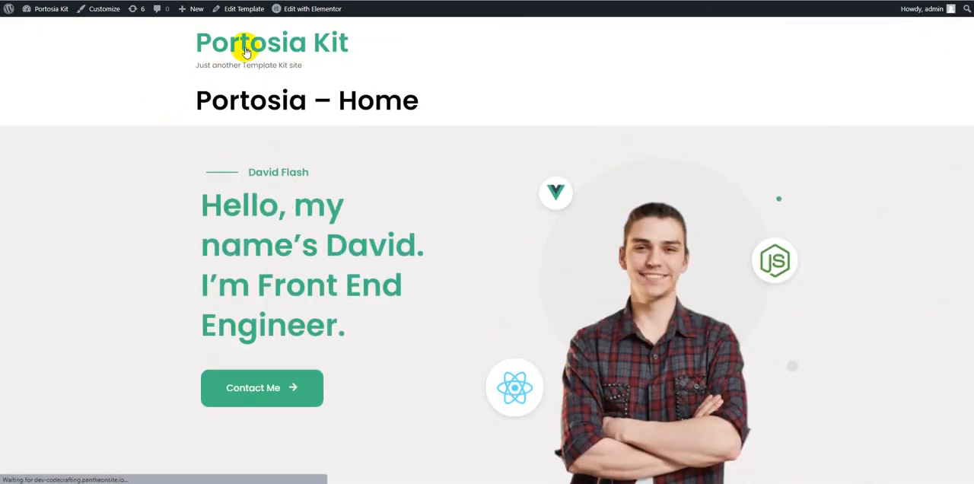
{"action": "scroll", "coordinate": [525, 195], "scroll_direction": "down", "scroll_amount": 3}
{"action": "scroll", "coordinate": [527, 197], "scroll_direction": "down", "scroll_amount": 20}
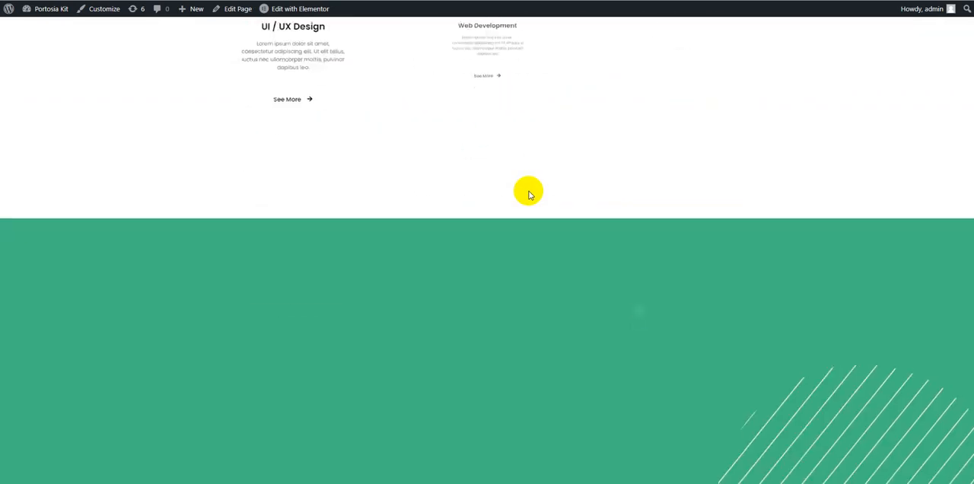
Step: Examine the rest of the live homepage down to its footer
{"action": "scroll", "coordinate": [528, 190], "scroll_direction": "down", "scroll_amount": 12}
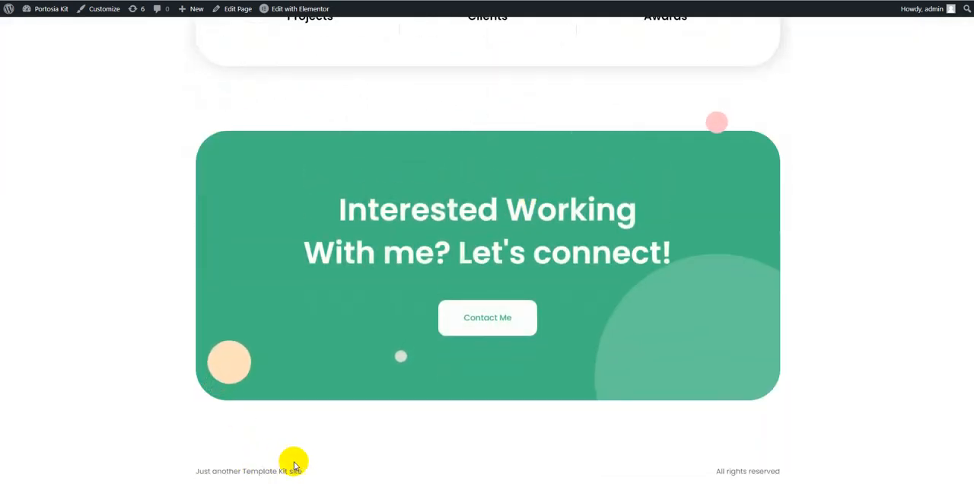
{"action": "scroll", "coordinate": [385, 290], "scroll_direction": "up", "scroll_amount": 10}
{"action": "scroll", "coordinate": [385, 289], "scroll_direction": "up", "scroll_amount": 15}
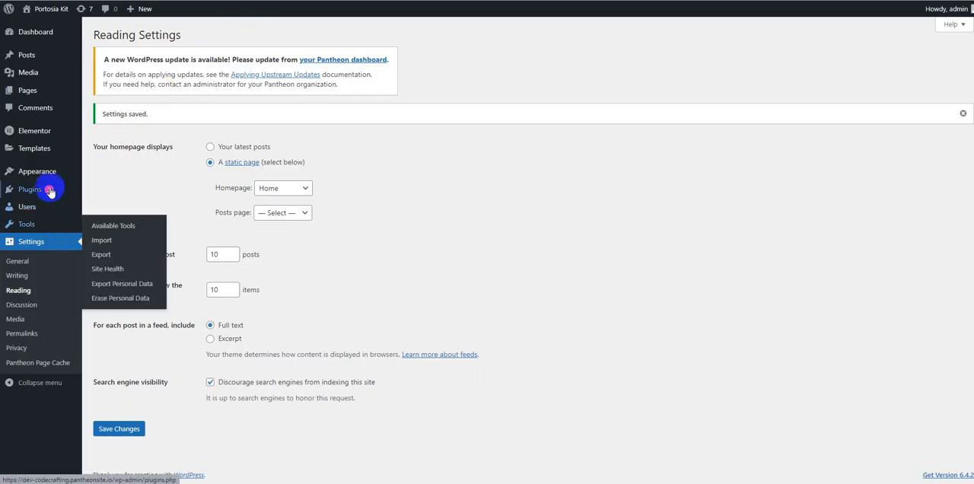
Step: Go to the Elementor templates, look over the template types offered for a new template, and close the dialog
{"action": "mouse_move", "coordinate": [47, 178]}
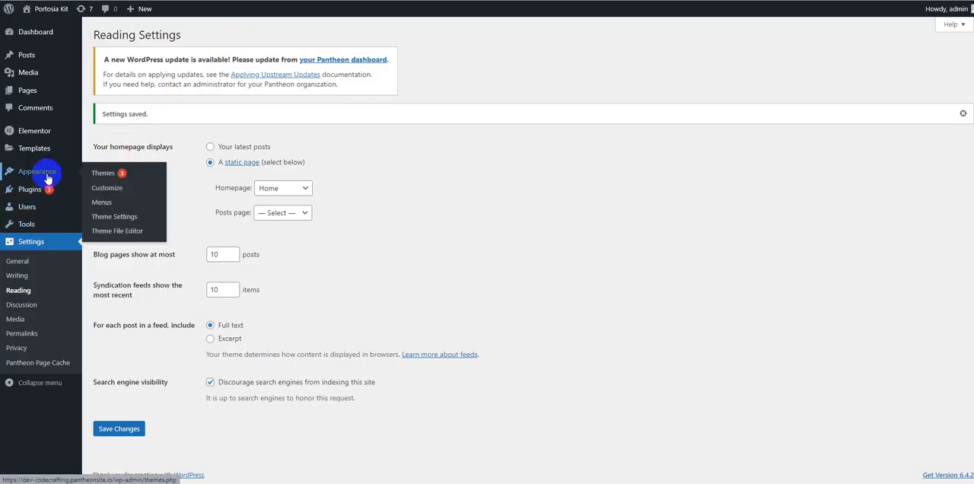
{"action": "mouse_move", "coordinate": [39, 149]}
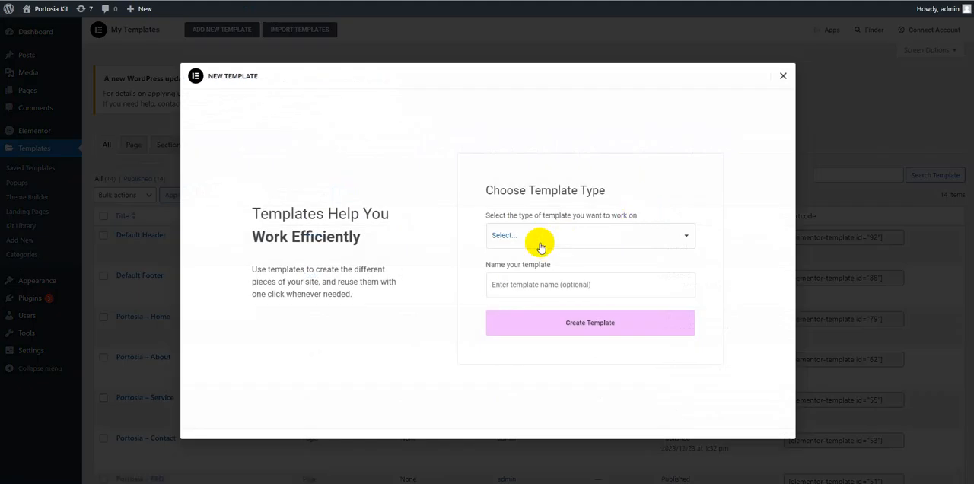
{"action": "left_click", "coordinate": [543, 239]}
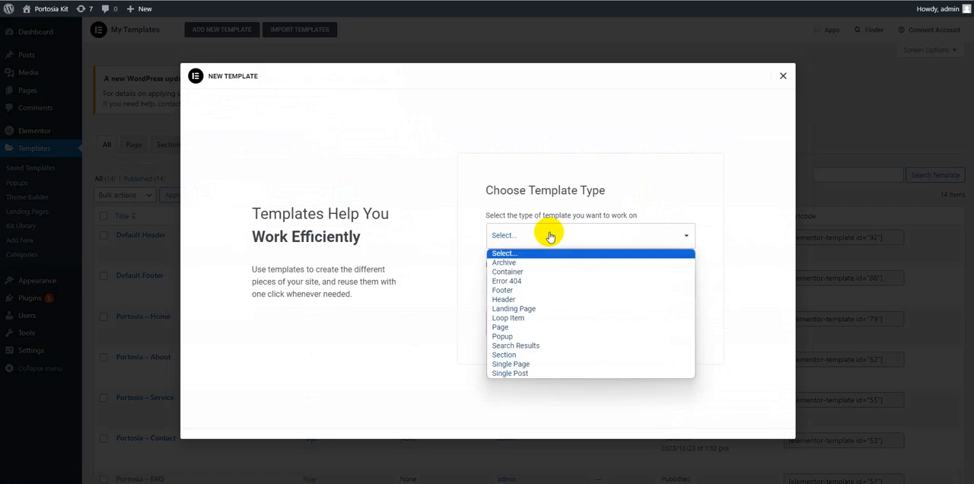
{"action": "left_click", "coordinate": [784, 76]}
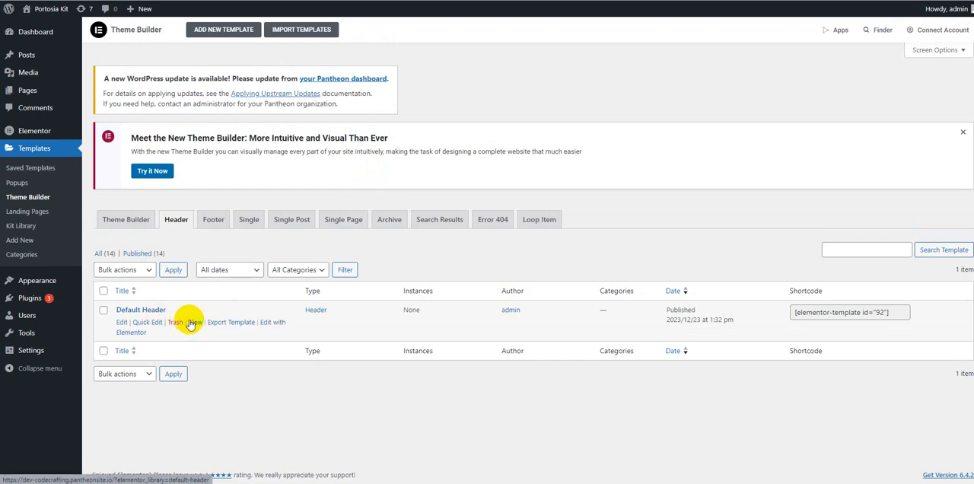
Step: Preview the Default Header template in a new browser tab and return to the Theme Builder header list
{"action": "right_click", "coordinate": [191, 323]}
{"action": "left_click", "coordinate": [202, 165]}
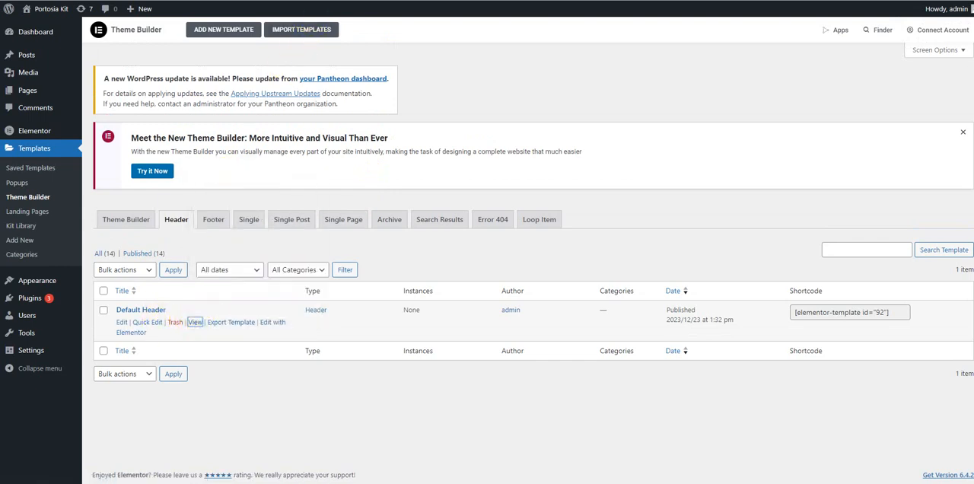
{"action": "left_click", "coordinate": [383, 1]}
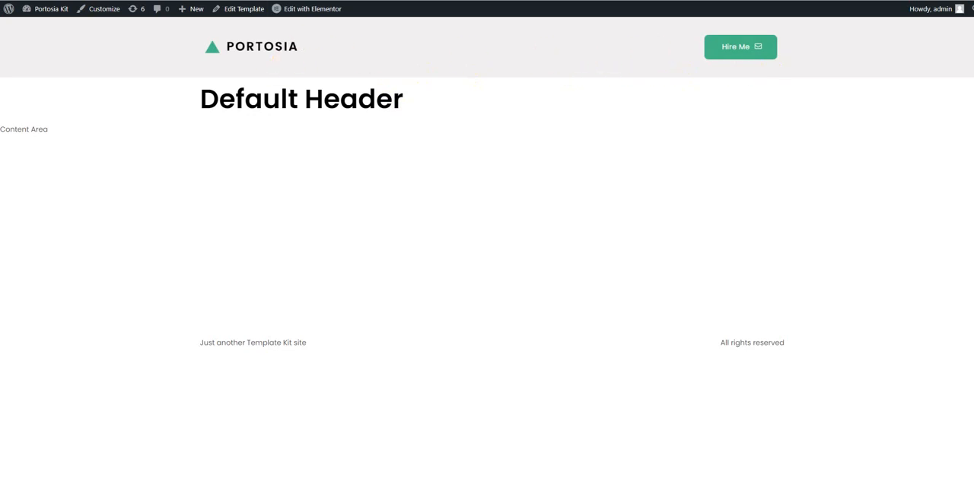
{"action": "left_click", "coordinate": [387, 0]}
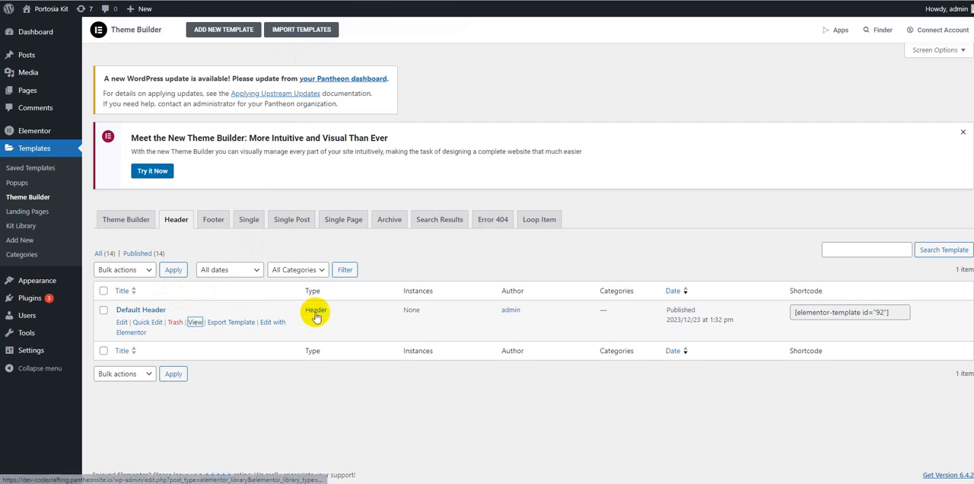
Step: Open the Default Header template in Elementor in a new browser tab, add a display condition and save it
{"action": "right_click", "coordinate": [273, 327]}
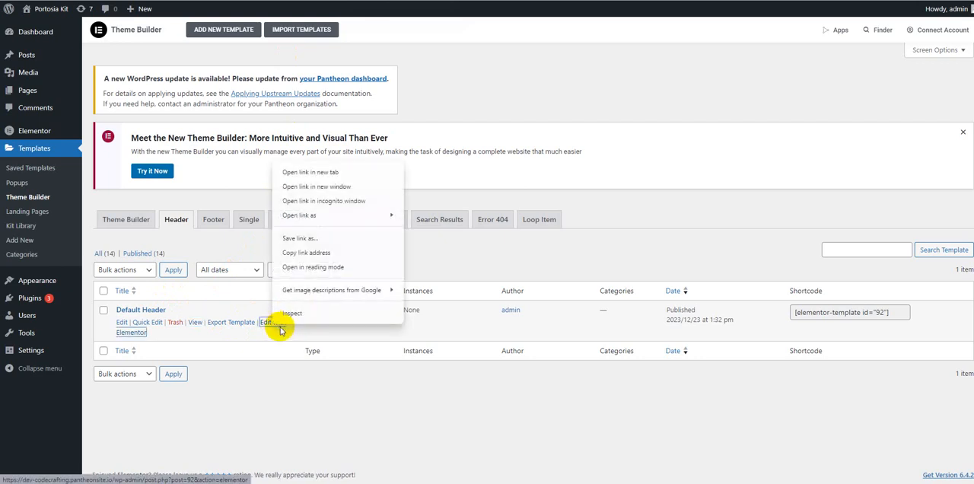
{"action": "left_click", "coordinate": [326, 172]}
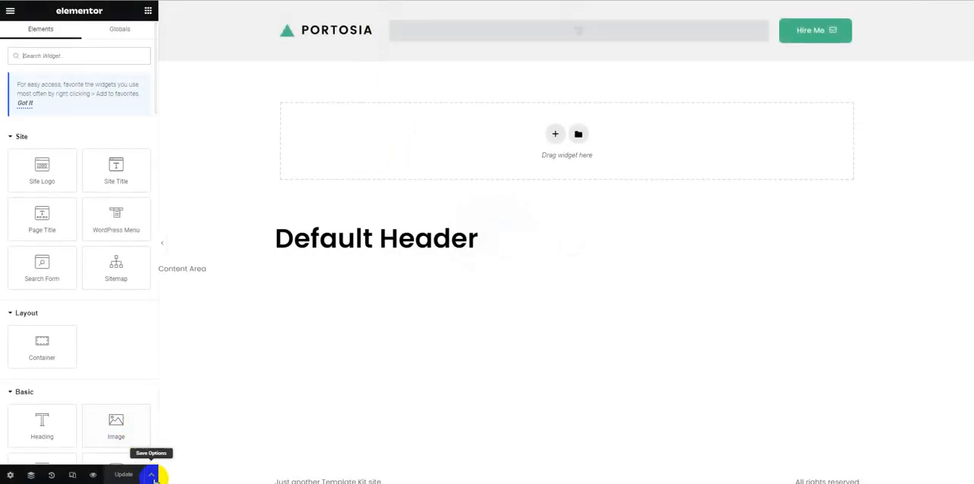
{"action": "left_click", "coordinate": [151, 474]}
{"action": "left_click", "coordinate": [66, 429]}
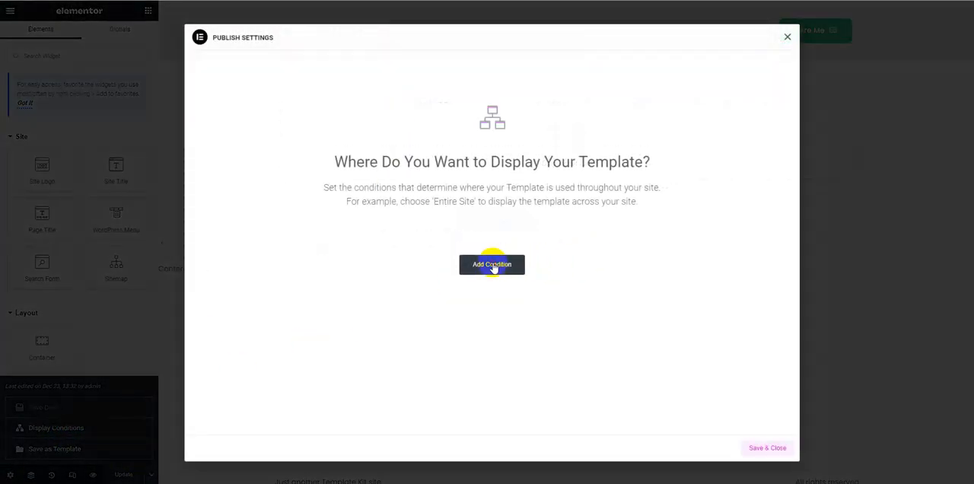
{"action": "left_click", "coordinate": [493, 265]}
{"action": "left_click", "coordinate": [767, 449]}
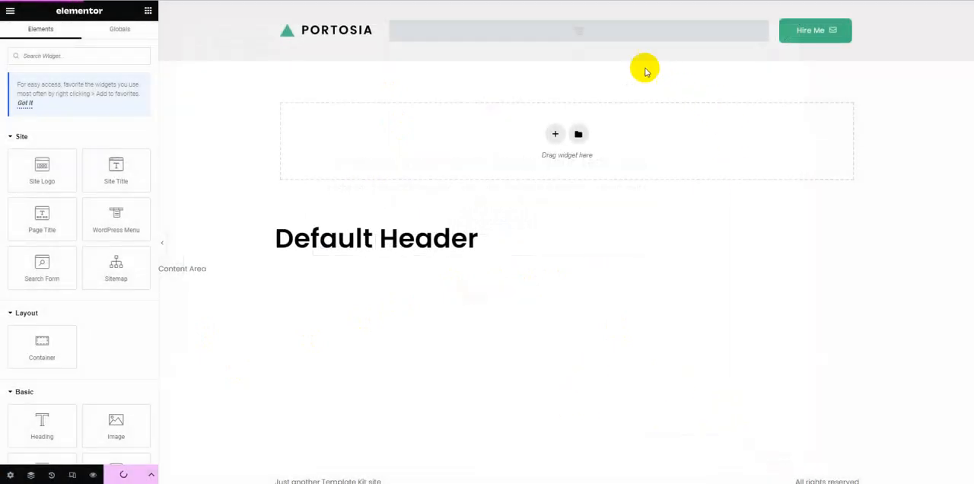
Step: Open the WordPress Menus screen from the header's menu widget and create a menu named Main Menu
{"action": "left_click", "coordinate": [600, 40]}
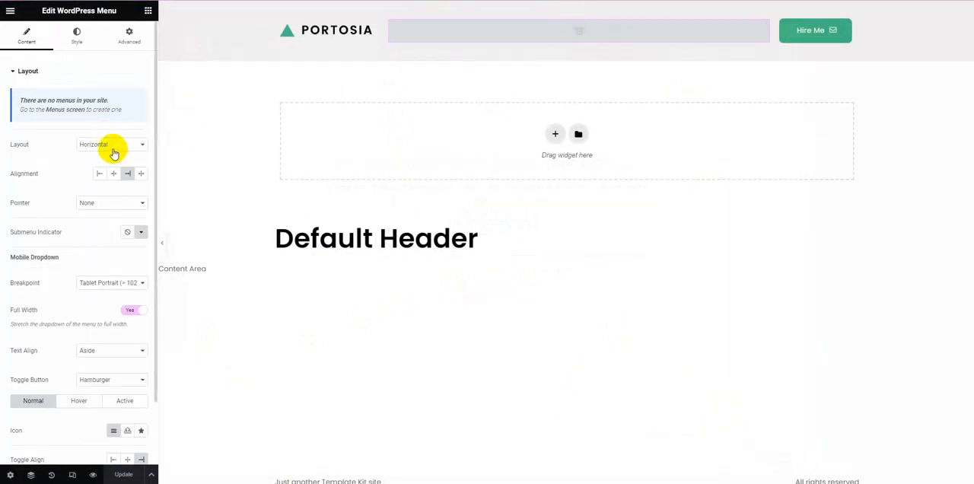
{"action": "right_click", "coordinate": [68, 113]}
{"action": "left_click", "coordinate": [78, 123]}
{"action": "left_click", "coordinate": [426, 1]}
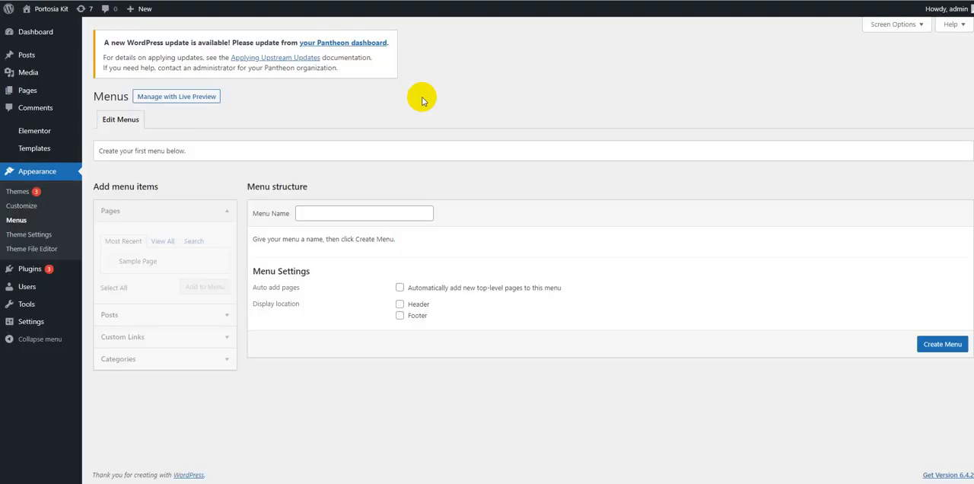
{"action": "left_click", "coordinate": [377, 213]}
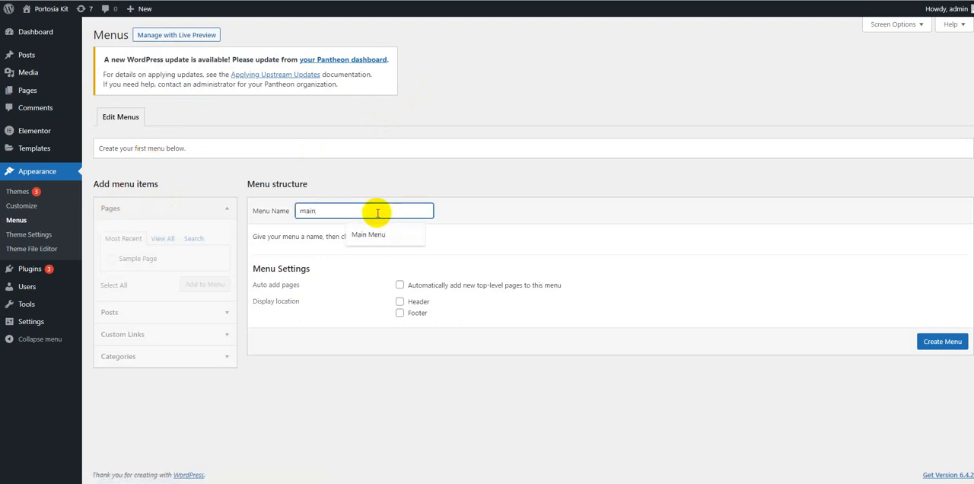
{"action": "type", "text": "main"}
{"action": "left_click", "coordinate": [369, 234]}
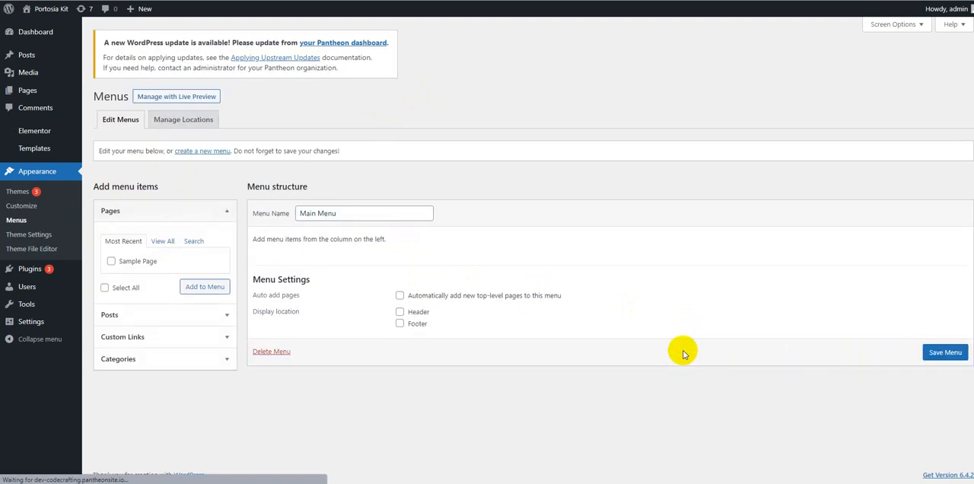
Step: Add the Home front page to Main Menu and save the menu
{"action": "left_click", "coordinate": [162, 240]}
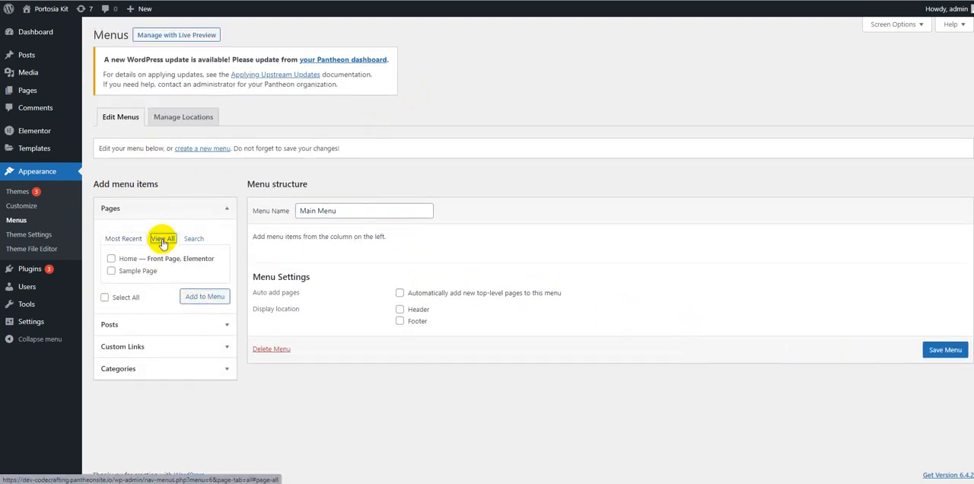
{"action": "left_click", "coordinate": [122, 259]}
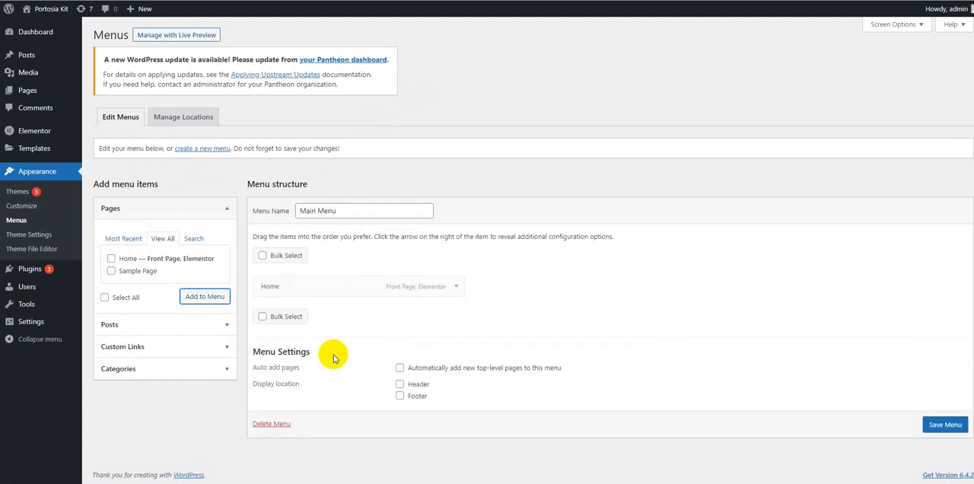
{"action": "left_click", "coordinate": [943, 425]}
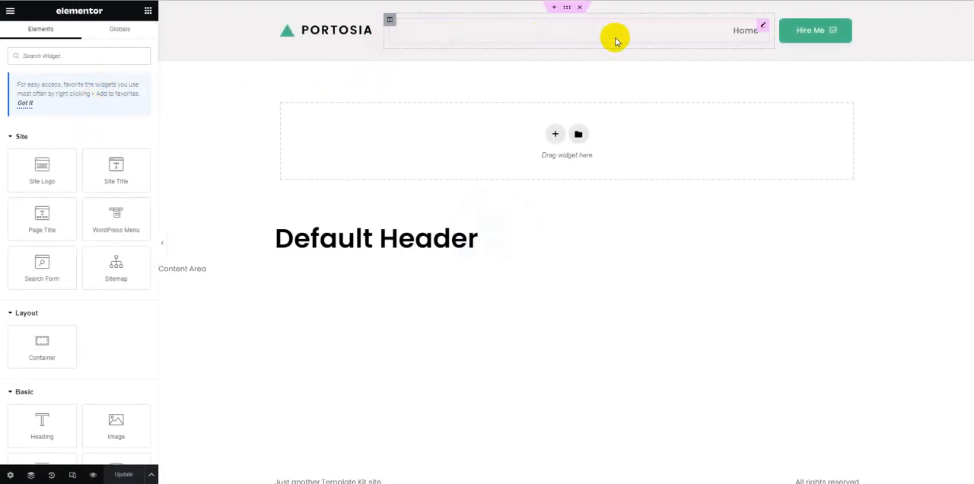
Step: Inspect the header's WordPress Menu widget for its assigned Main Menu, and select the Portosia logo
{"action": "left_click", "coordinate": [616, 34]}
{"action": "left_click", "coordinate": [83, 96]}
{"action": "left_click", "coordinate": [83, 96]}
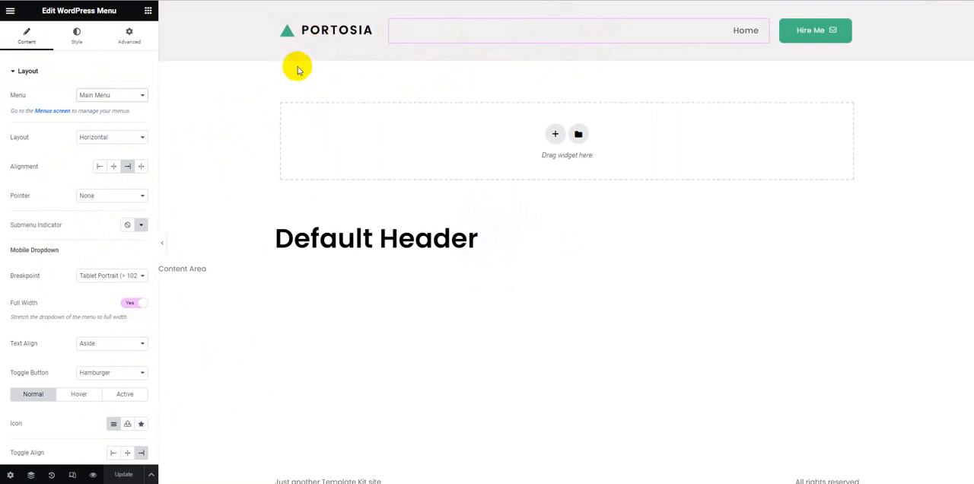
{"action": "left_click", "coordinate": [312, 36]}
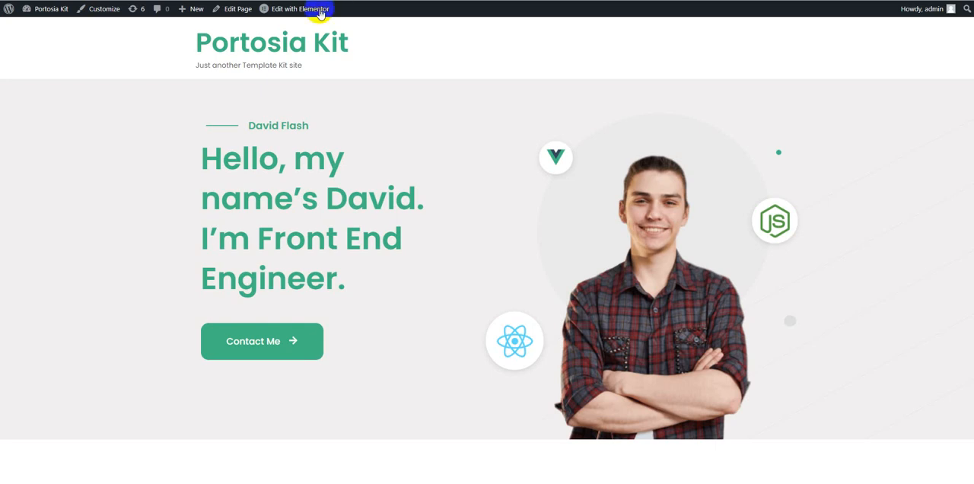
Step: Reload the live homepage and check its header, sections and footer
{"action": "left_click", "coordinate": [47, 5]}
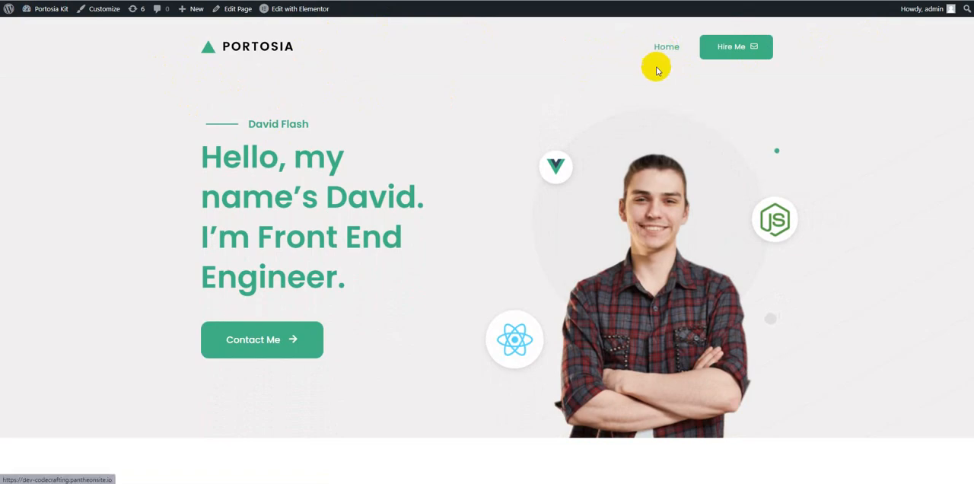
{"action": "scroll", "coordinate": [539, 142], "scroll_direction": "down", "scroll_amount": 5}
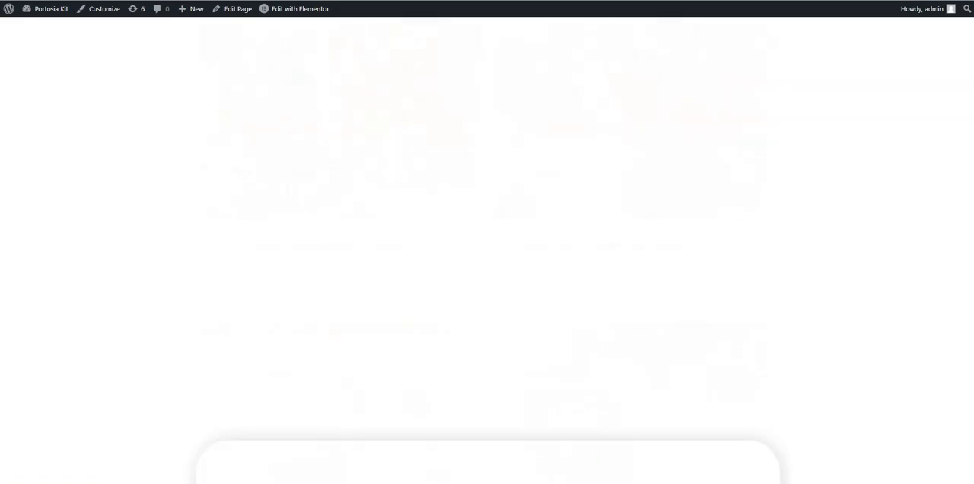
{"action": "scroll", "coordinate": [487, 252], "scroll_direction": "down", "scroll_amount": 5}
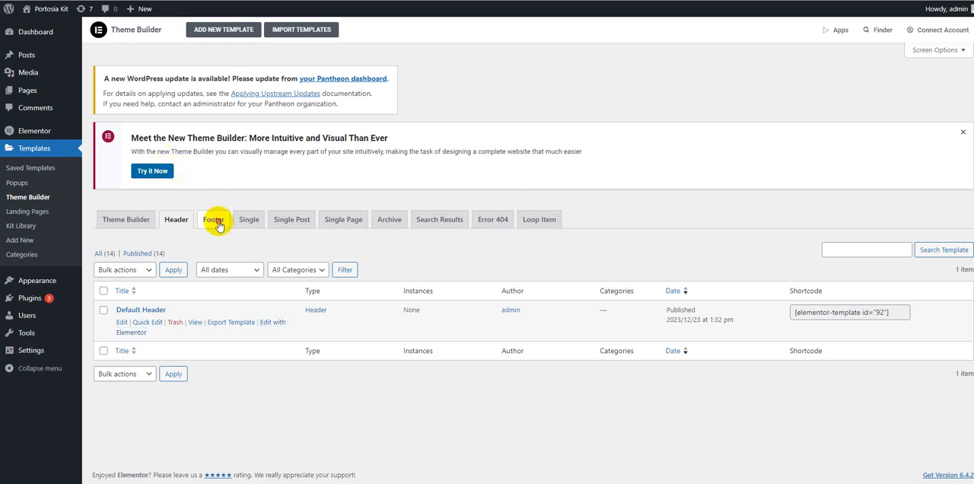
Step: Open the Default Footer template from the Theme Builder in Elementor, add a display condition and save it
{"action": "left_click", "coordinate": [217, 223]}
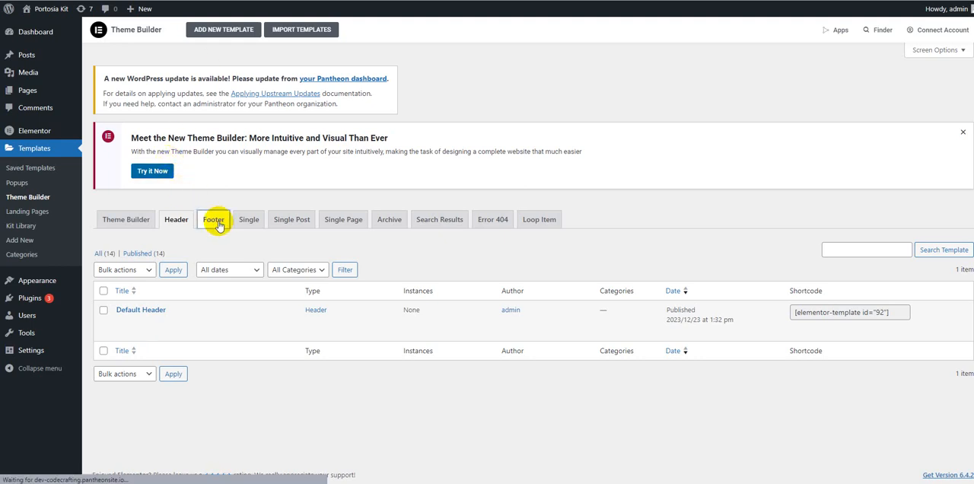
{"action": "mouse_move", "coordinate": [135, 319]}
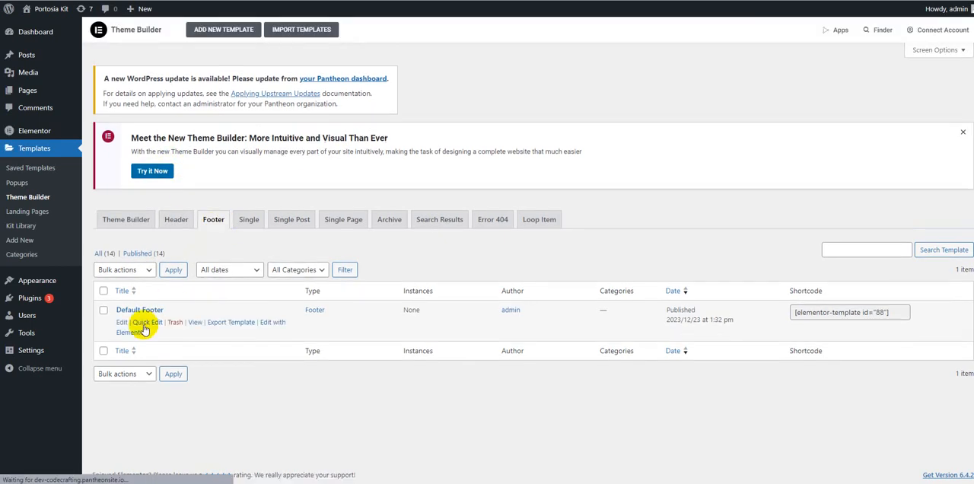
{"action": "left_click", "coordinate": [268, 325]}
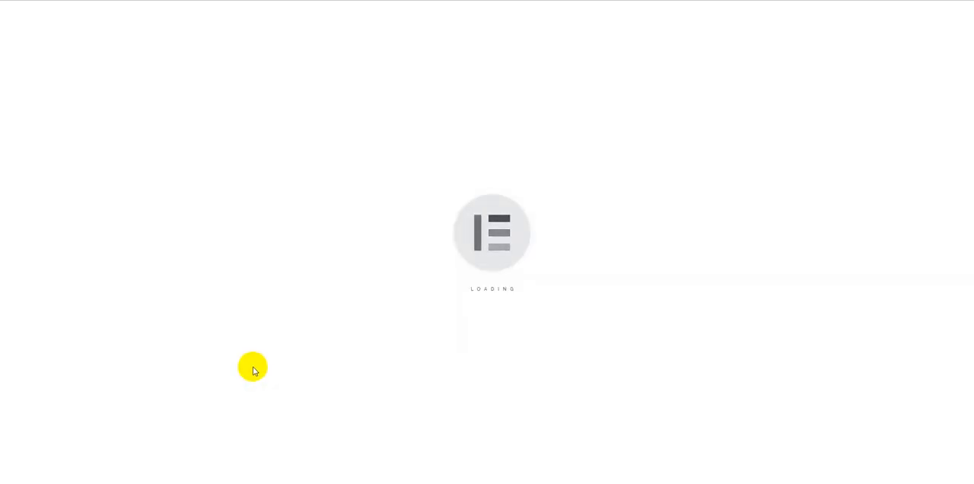
{"action": "scroll", "coordinate": [528, 272], "scroll_direction": "down", "scroll_amount": 3}
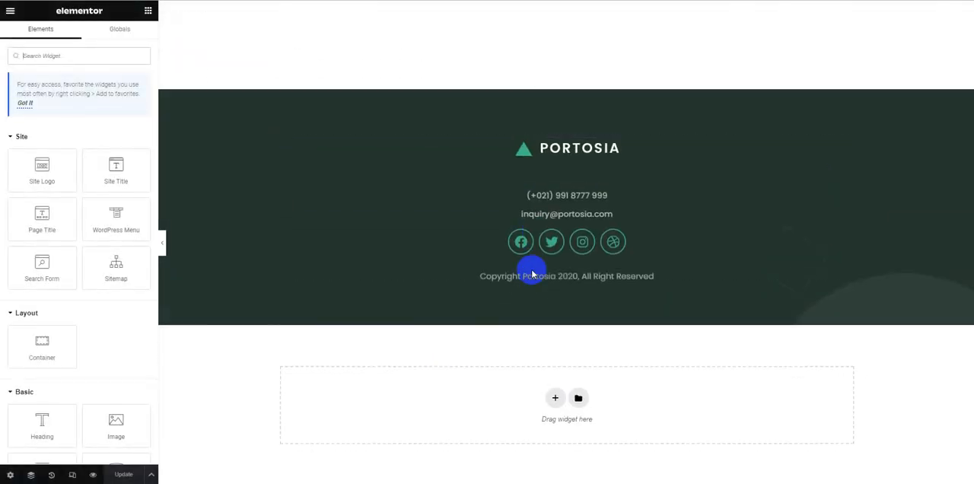
{"action": "left_click", "coordinate": [151, 476]}
{"action": "left_click", "coordinate": [120, 431]}
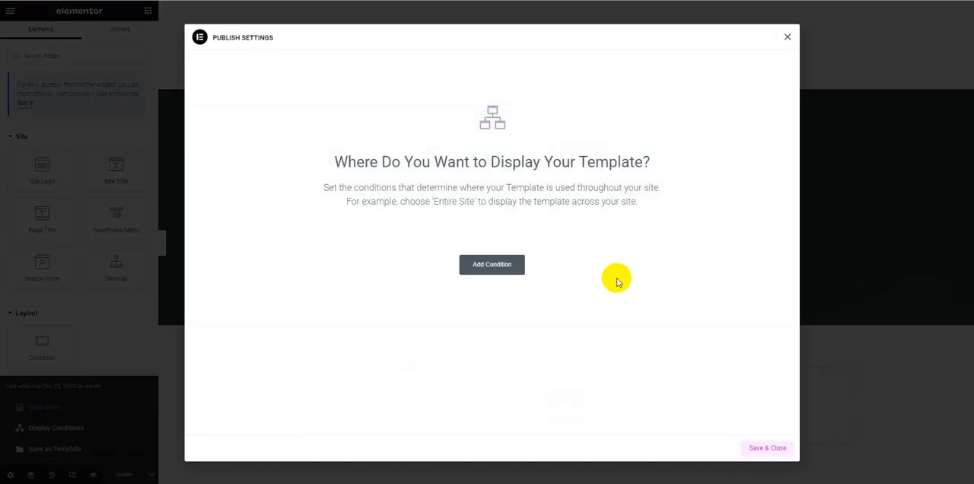
{"action": "left_click", "coordinate": [510, 272]}
{"action": "left_click", "coordinate": [747, 447]}
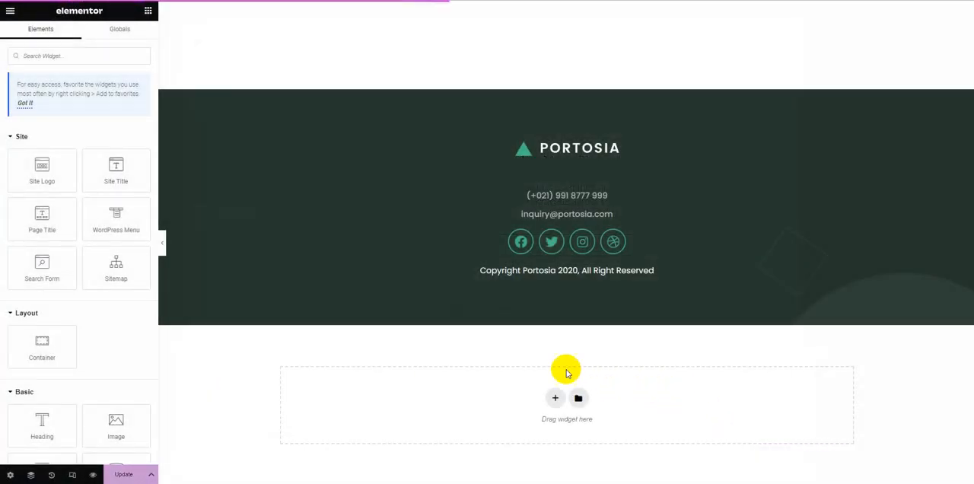
Step: Review the Default Footer template in the editor, and reload the live homepage to check its footer, header and sections
{"action": "scroll", "coordinate": [514, 339], "scroll_direction": "up", "scroll_amount": 2}
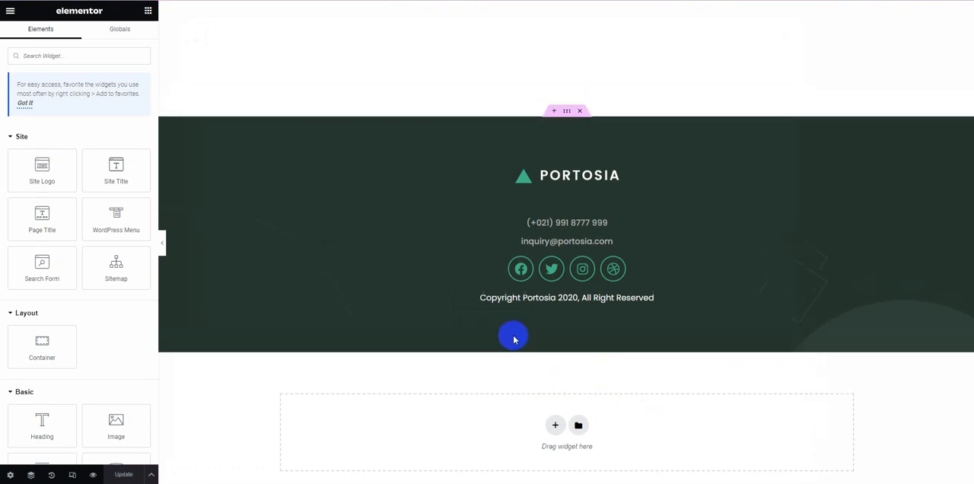
{"action": "scroll", "coordinate": [477, 302], "scroll_direction": "down", "scroll_amount": 2}
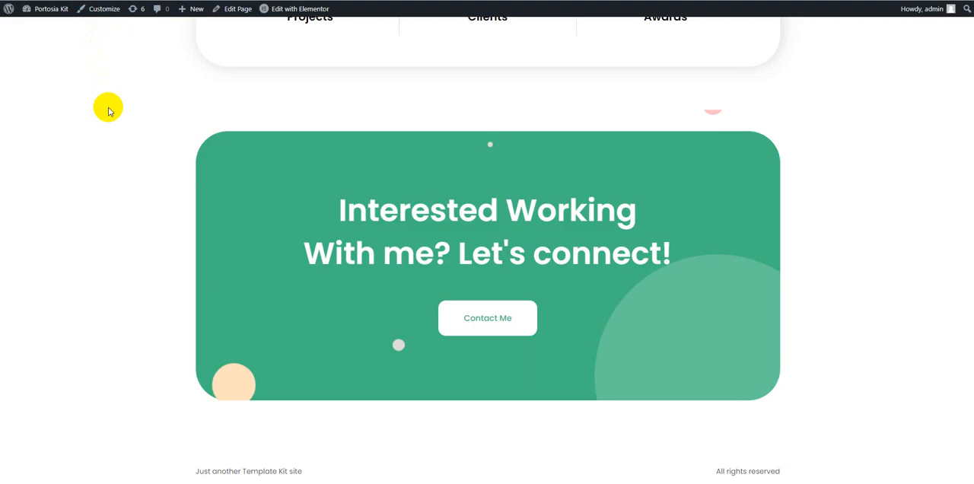
{"action": "scroll", "coordinate": [109, 107], "scroll_direction": "up", "scroll_amount": 3}
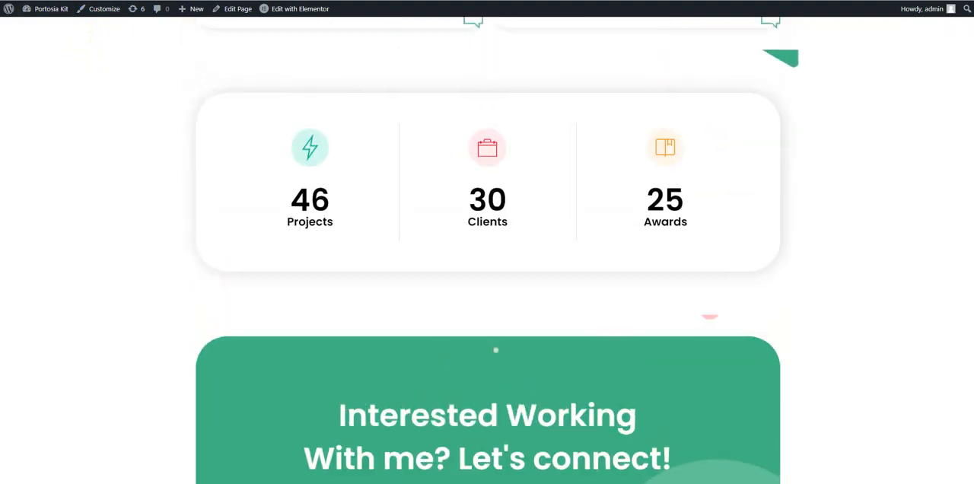
{"action": "scroll", "coordinate": [234, 236], "scroll_direction": "up", "scroll_amount": 10}
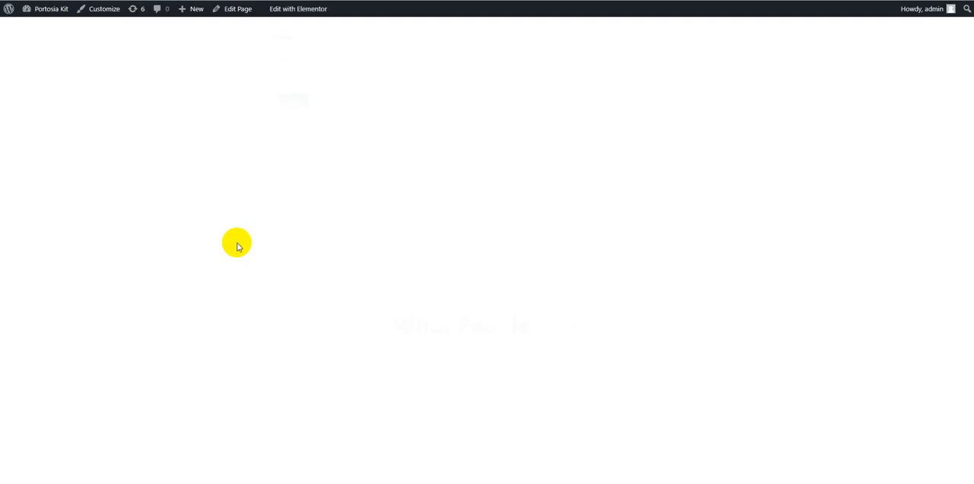
{"action": "scroll", "coordinate": [237, 246], "scroll_direction": "down", "scroll_amount": 10}
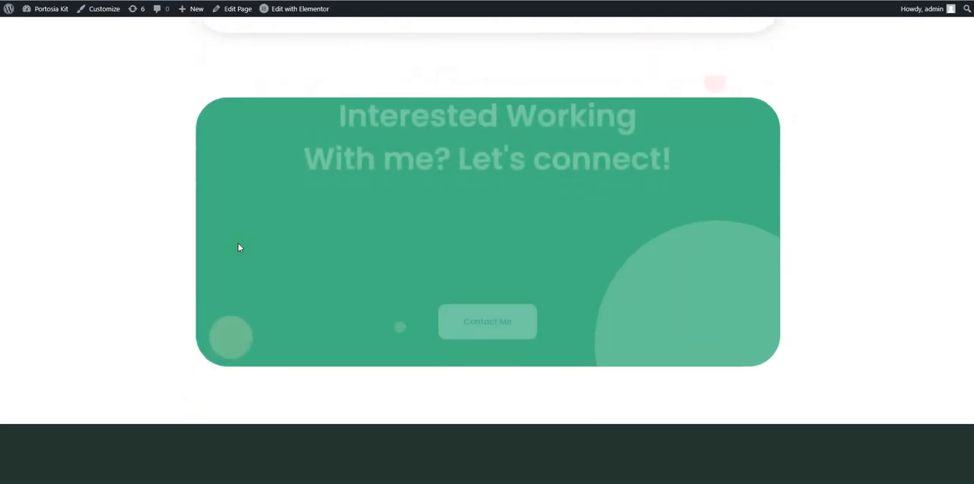
{"action": "scroll", "coordinate": [237, 248], "scroll_direction": "down", "scroll_amount": 3}
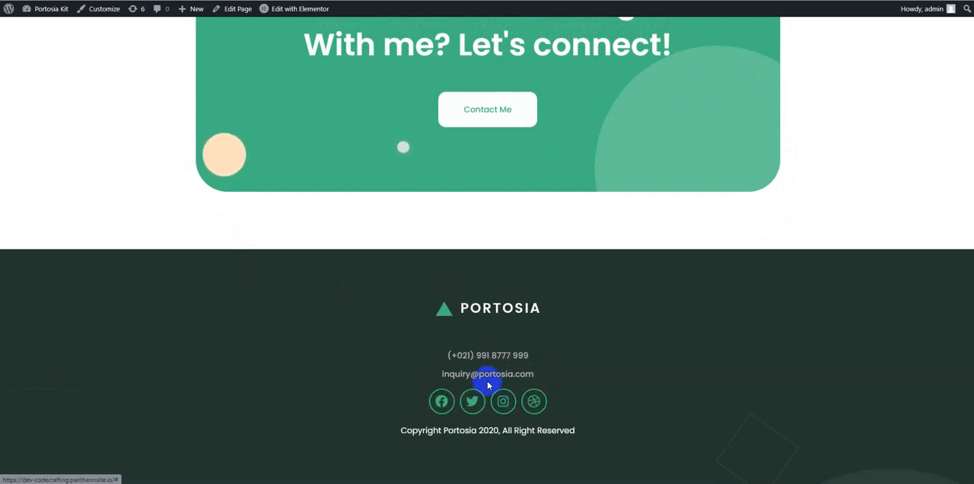
{"action": "key", "text": "ctrl+Tab"}
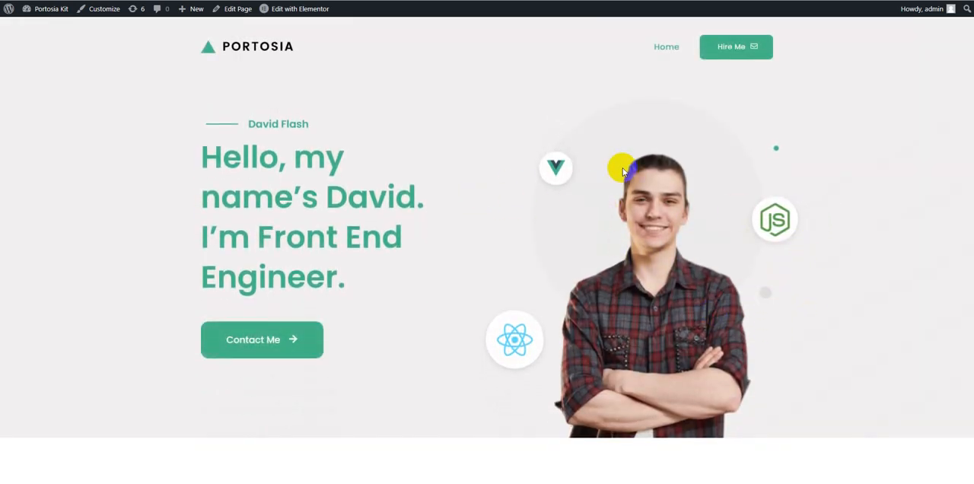
{"action": "scroll", "coordinate": [579, 297], "scroll_direction": "down", "scroll_amount": 15}
{"action": "scroll", "coordinate": [578, 298], "scroll_direction": "up", "scroll_amount": 2}
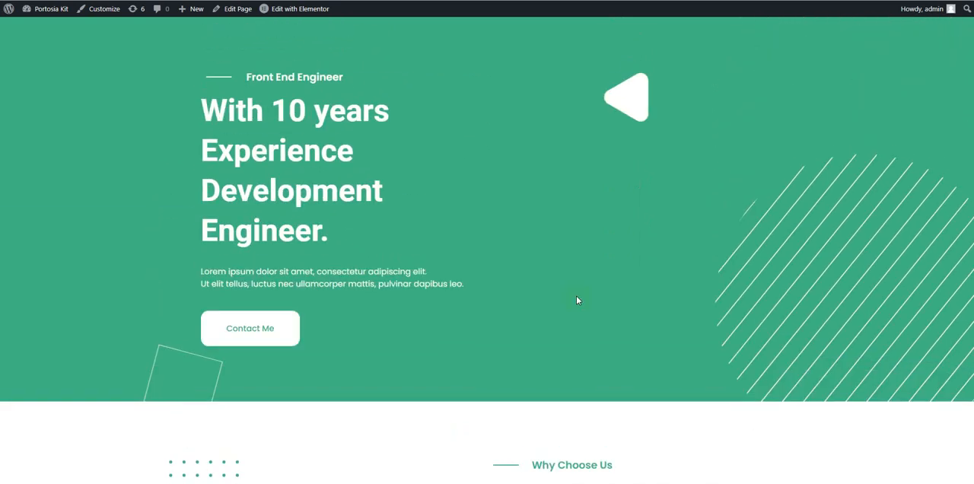
{"action": "scroll", "coordinate": [494, 230], "scroll_direction": "up", "scroll_amount": 13}
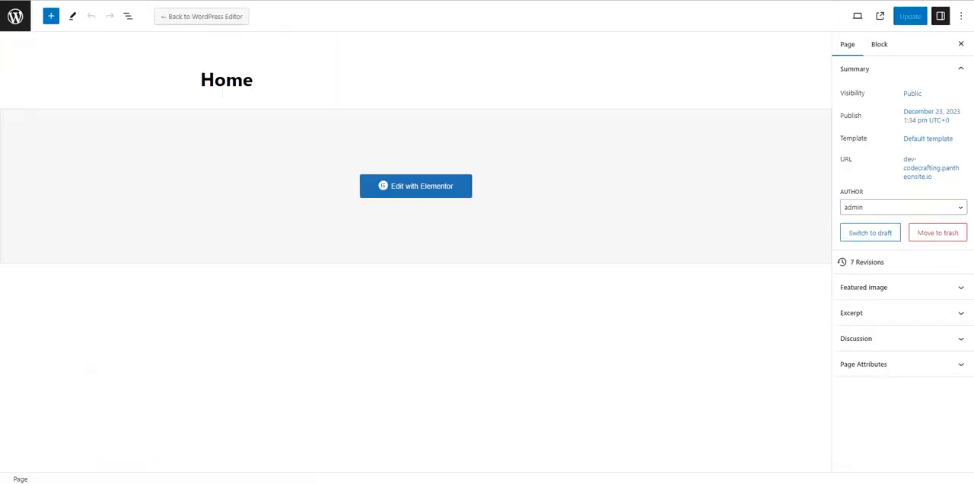
Step: Create a new page titled About, publish it and open it in the Elementor editor
{"action": "left_click", "coordinate": [19, 17]}
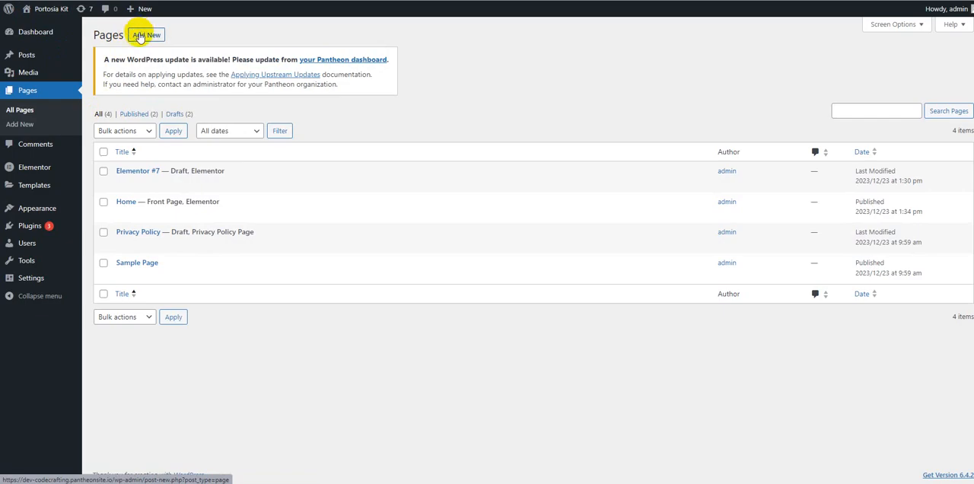
{"action": "left_click", "coordinate": [139, 37]}
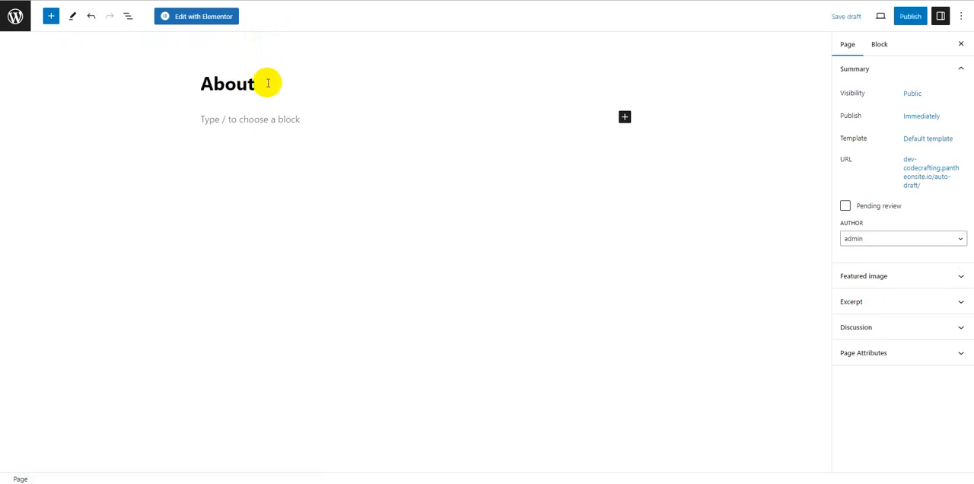
{"action": "left_click", "coordinate": [908, 16]}
{"action": "left_click", "coordinate": [894, 19]}
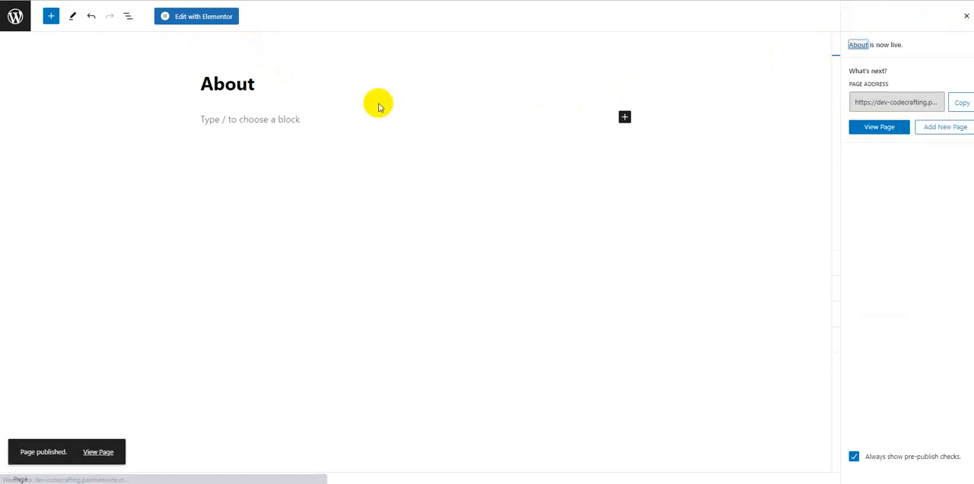
{"action": "left_click", "coordinate": [197, 18]}
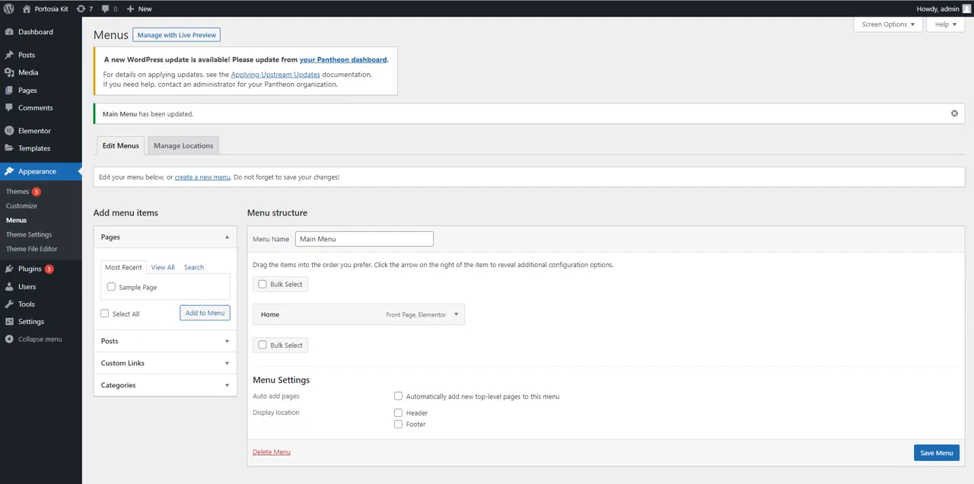
Step: Reload the Menus page, add the About page to Main Menu and save the menu
{"action": "key", "text": "Return"}
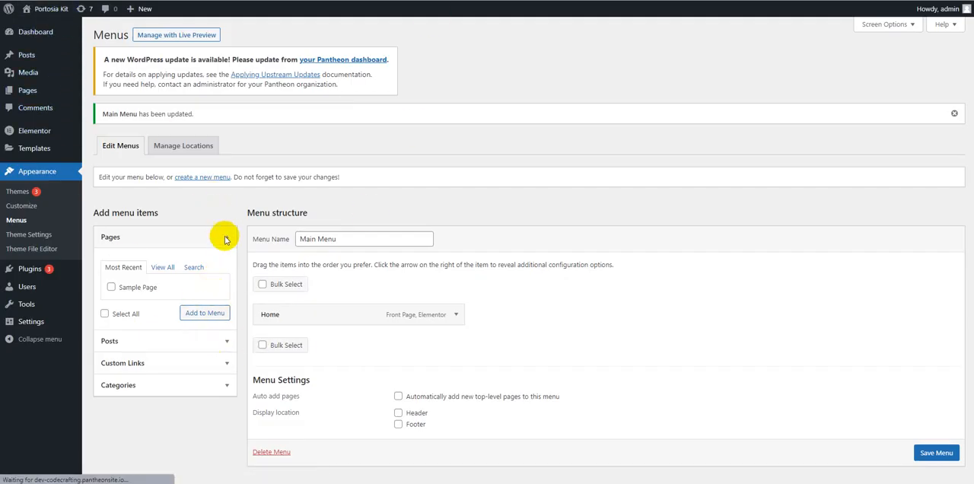
{"action": "left_click", "coordinate": [139, 259]}
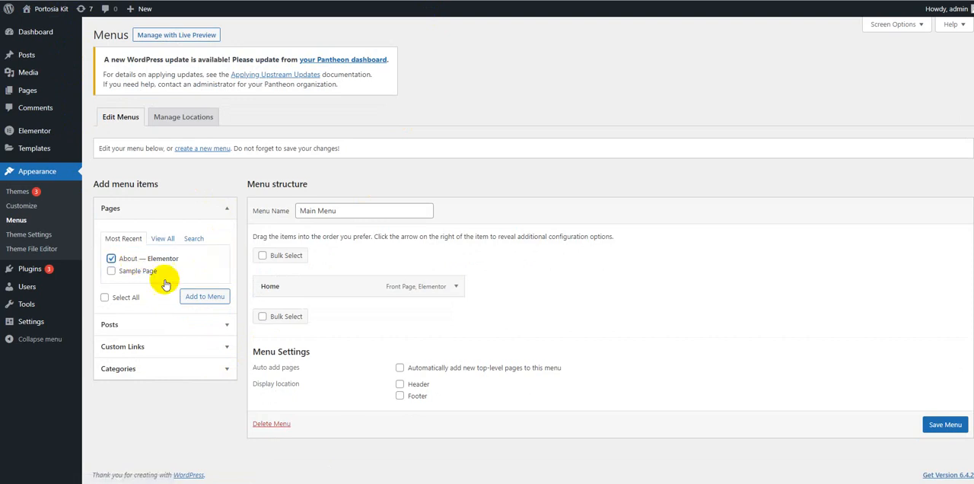
{"action": "left_click", "coordinate": [205, 296]}
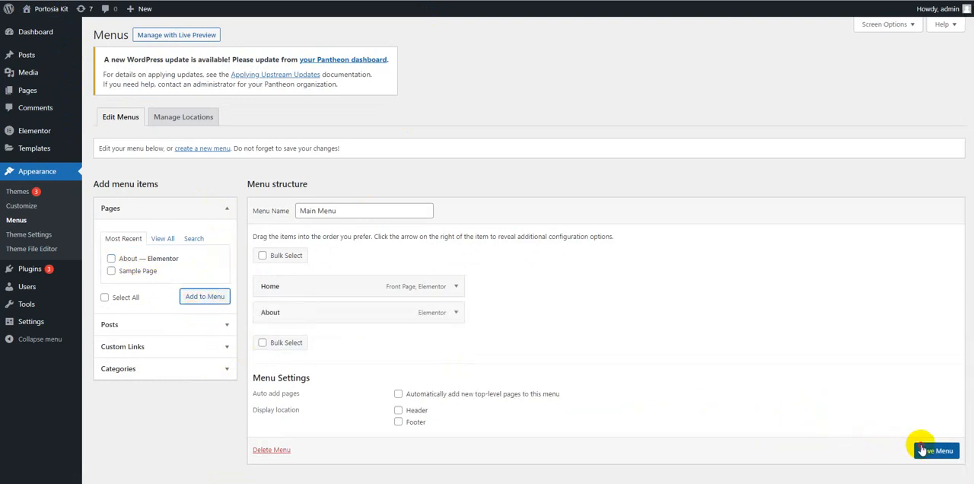
{"action": "left_click", "coordinate": [927, 449]}
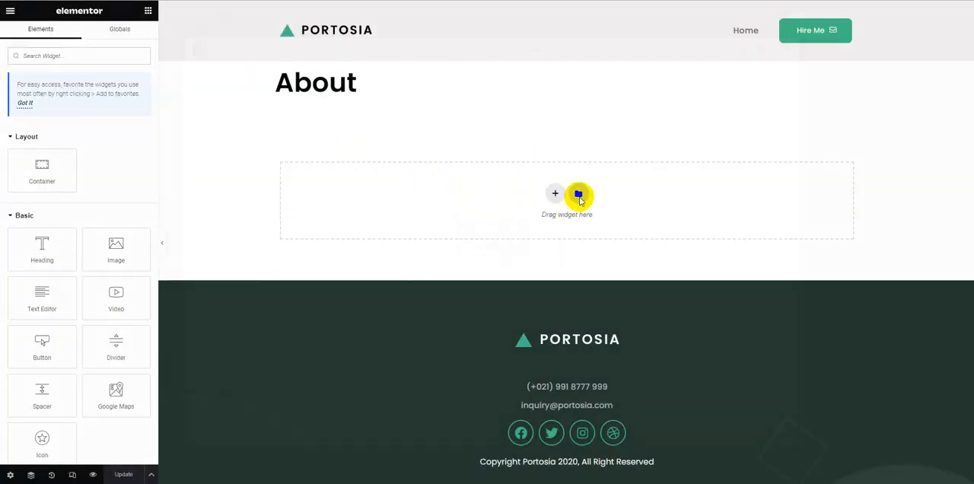
Step: Insert the saved Portosia - About template into the About page from the template library
{"action": "left_click", "coordinate": [579, 196]}
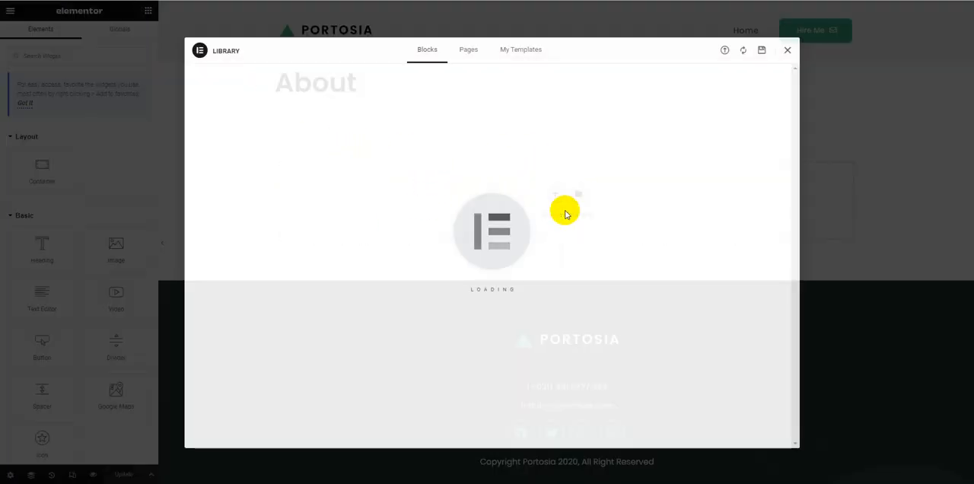
{"action": "left_click", "coordinate": [533, 49]}
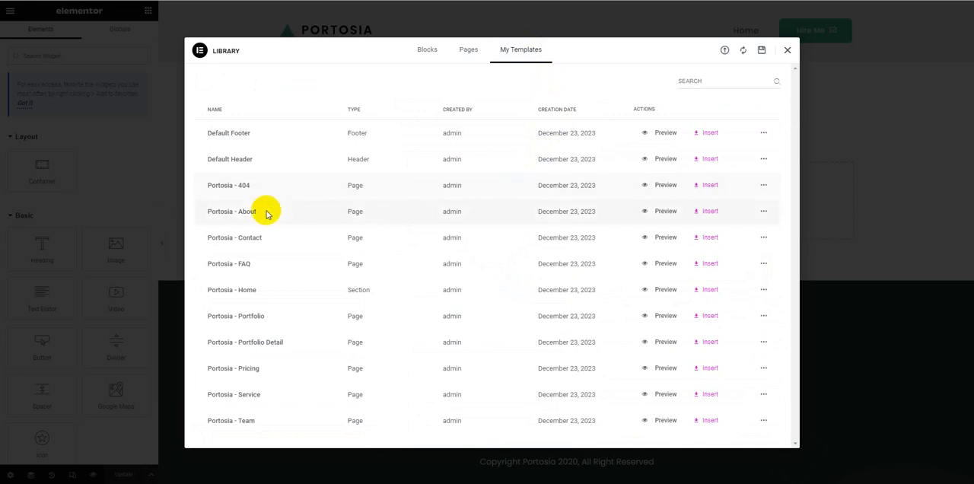
{"action": "left_click", "coordinate": [705, 211]}
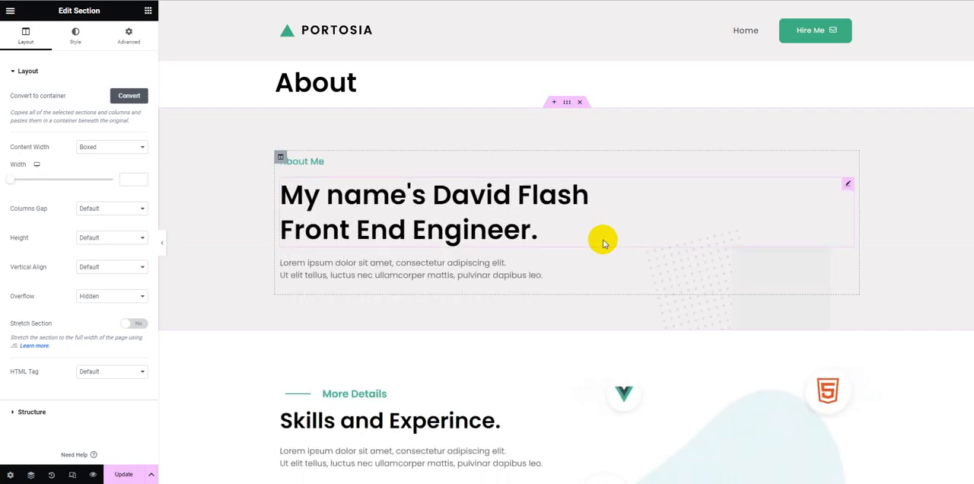
{"action": "scroll", "coordinate": [551, 221], "scroll_direction": "down", "scroll_amount": 5}
{"action": "scroll", "coordinate": [550, 223], "scroll_direction": "up", "scroll_amount": 5}
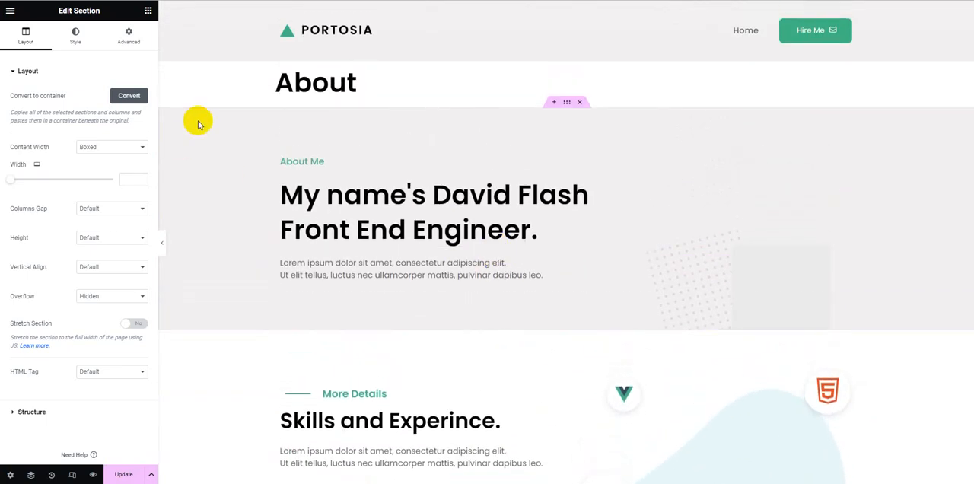
Step: Turn on Hide Title in the About page's settings and update the page
{"action": "left_click", "coordinate": [11, 472]}
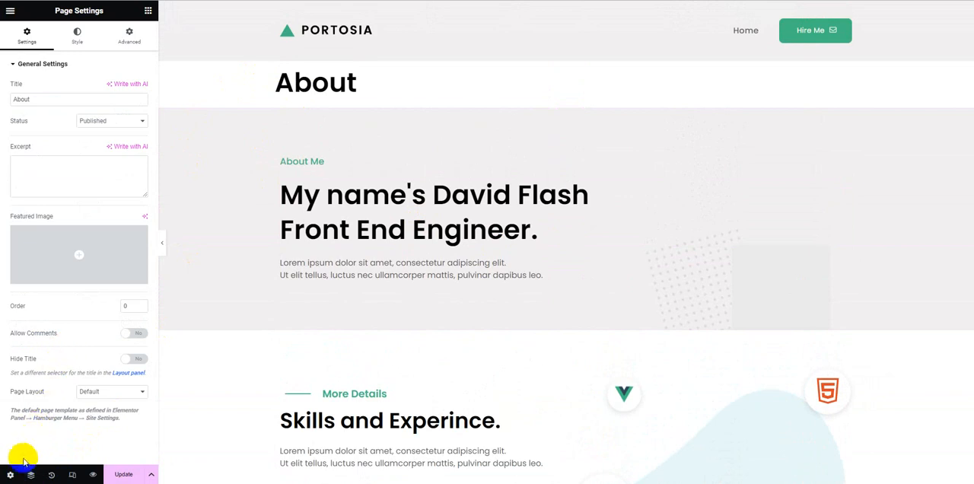
{"action": "left_click", "coordinate": [133, 358]}
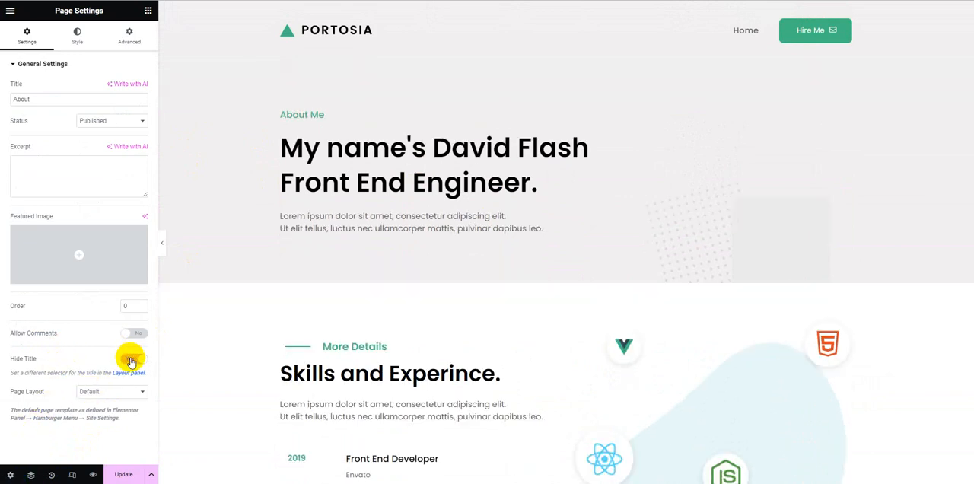
{"action": "left_click", "coordinate": [124, 474]}
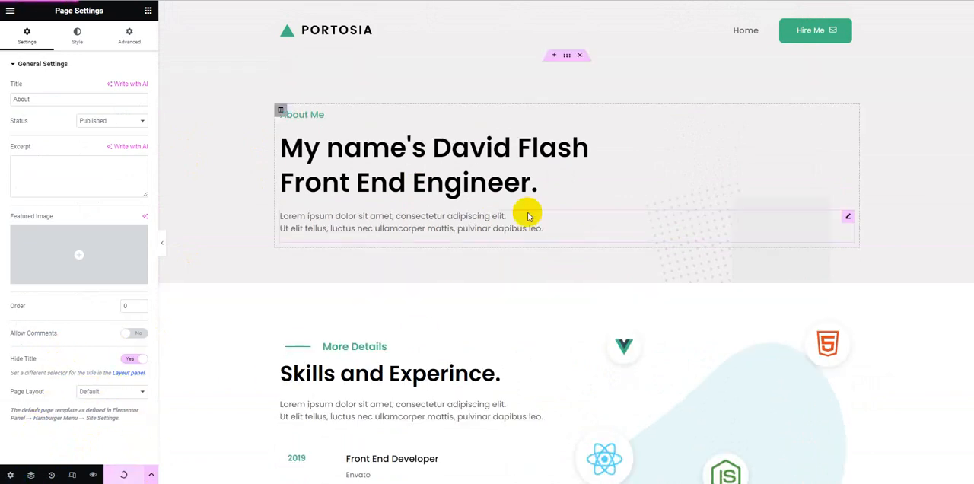
Step: Inspect the About page's intro heading and the global text colour assigned to the 2018 heading under Skills and Experience
{"action": "left_click", "coordinate": [398, 154]}
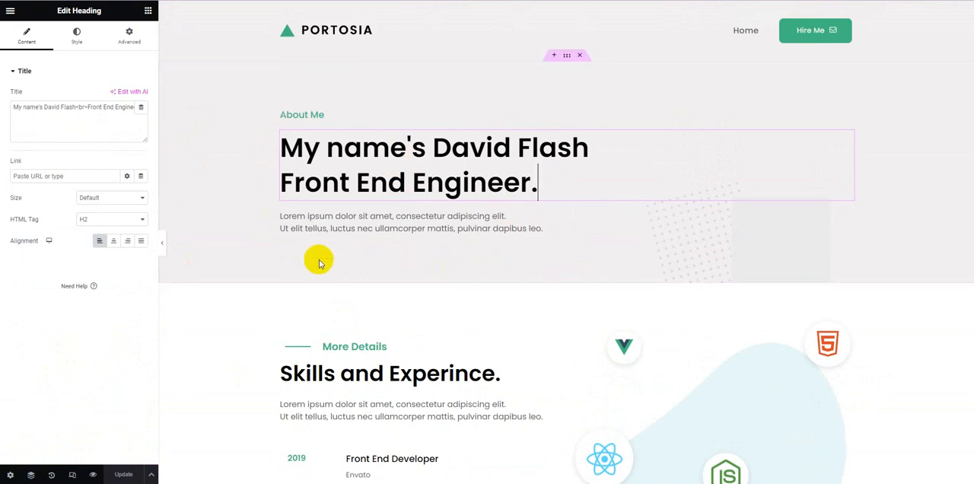
{"action": "scroll", "coordinate": [320, 261], "scroll_direction": "down", "scroll_amount": 2}
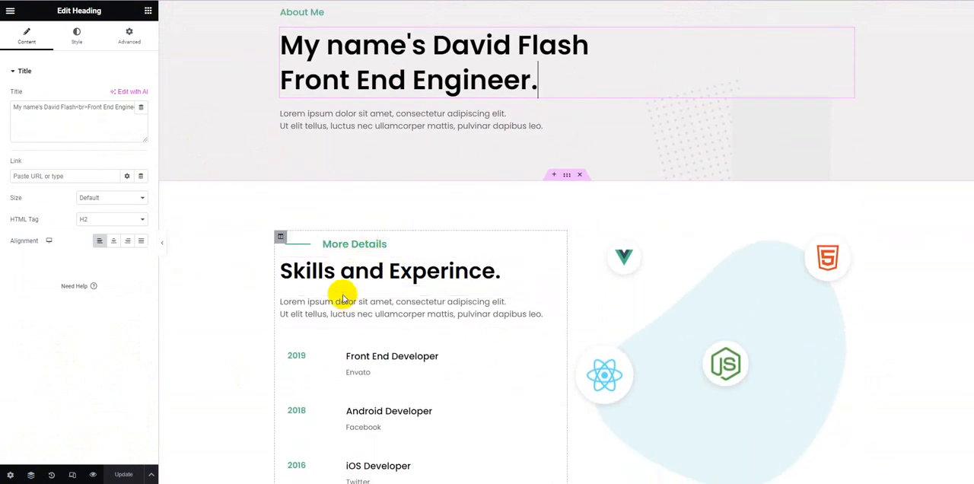
{"action": "scroll", "coordinate": [322, 339], "scroll_direction": "down", "scroll_amount": 2}
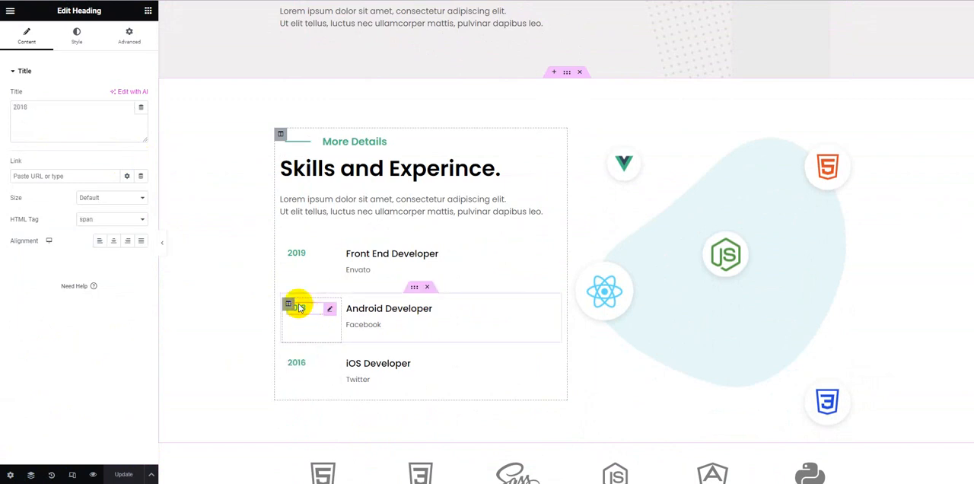
{"action": "left_click", "coordinate": [76, 36]}
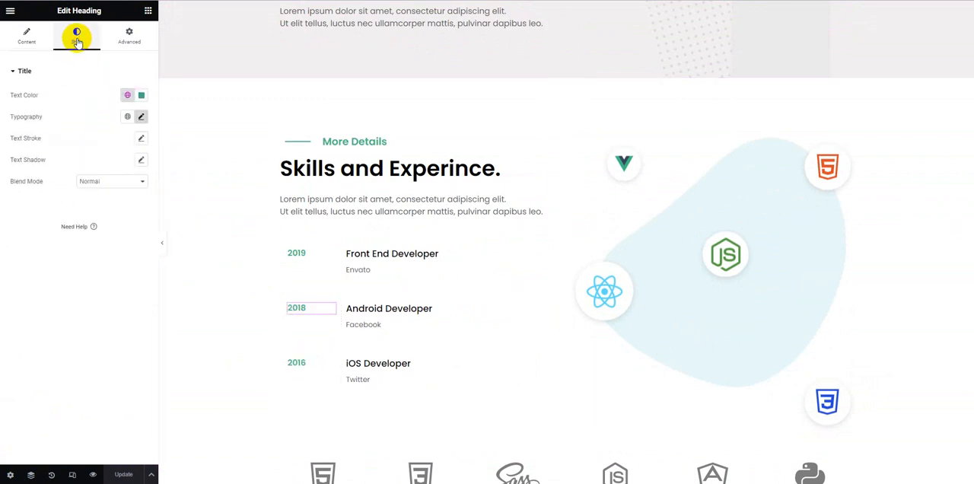
{"action": "left_click", "coordinate": [129, 100]}
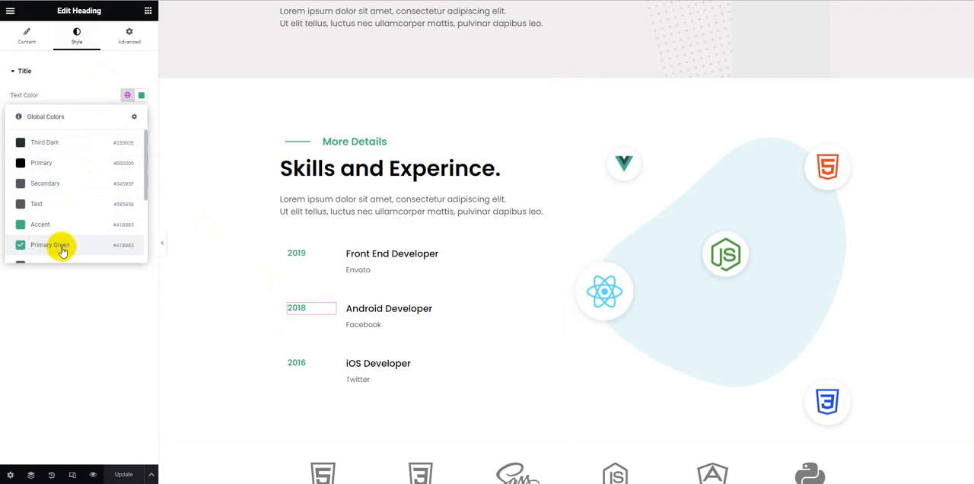
{"action": "left_click", "coordinate": [100, 333]}
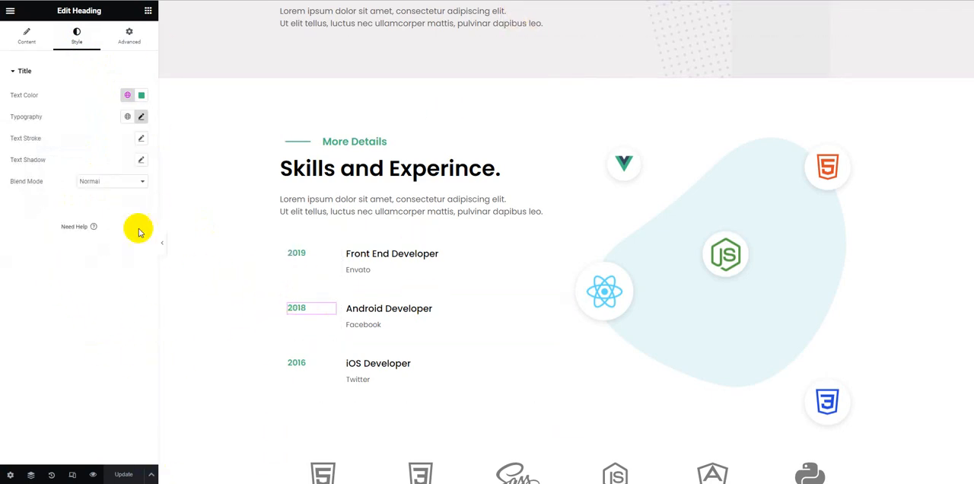
{"action": "left_click", "coordinate": [127, 95]}
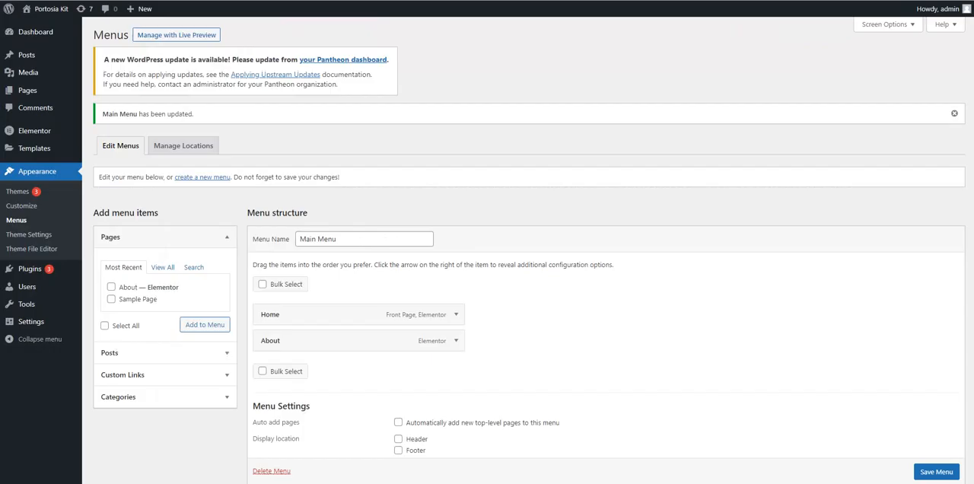
{"action": "mouse_move", "coordinate": [33, 148]}
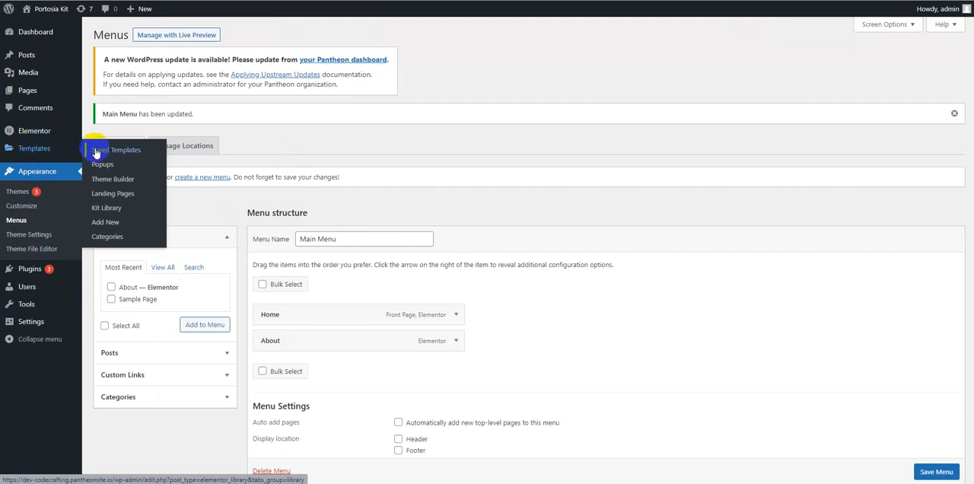
{"action": "left_click", "coordinate": [107, 210]}
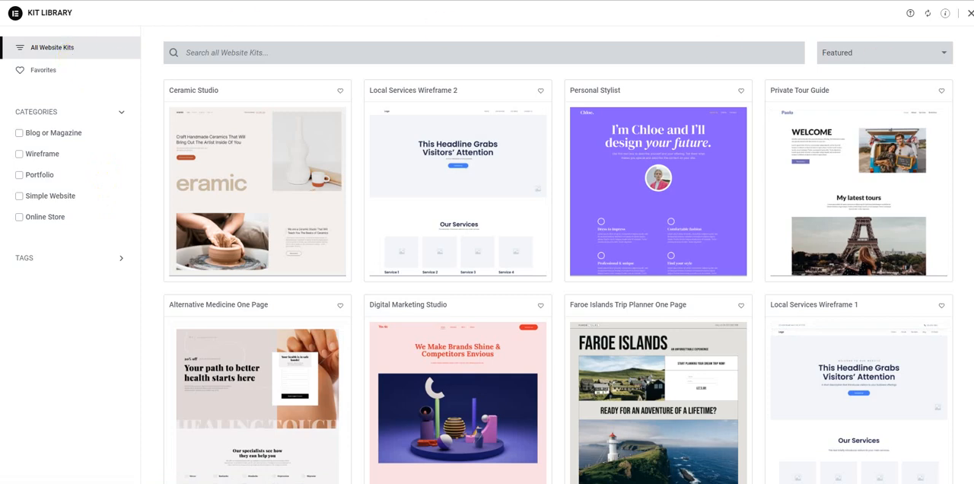
{"action": "left_click", "coordinate": [969, 15]}
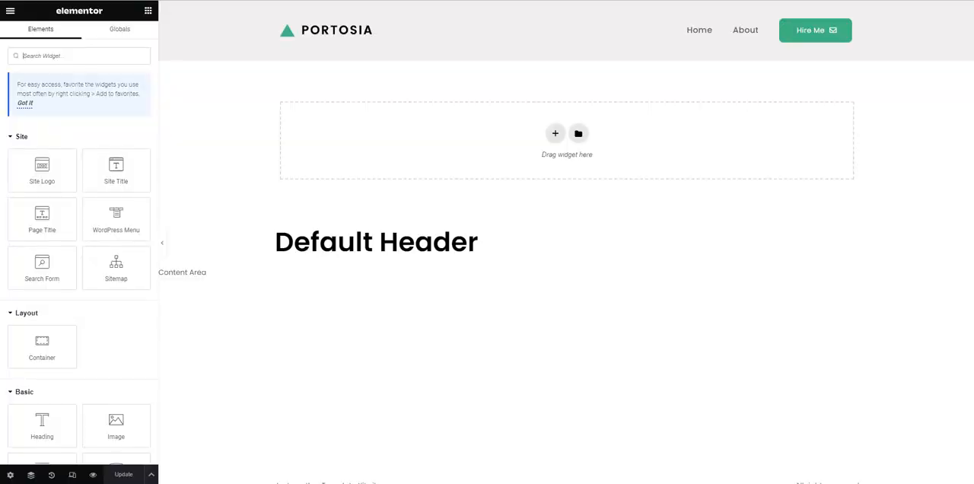
Step: Open the Global Colors in Site Settings and review the system and custom colours in the style guide
{"action": "left_click", "coordinate": [8, 12]}
{"action": "left_click", "coordinate": [42, 61]}
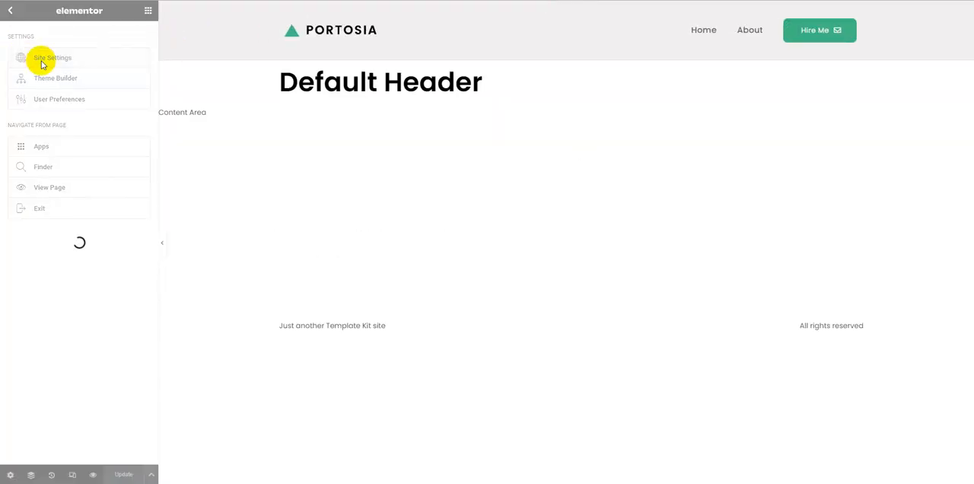
{"action": "left_click", "coordinate": [48, 60]}
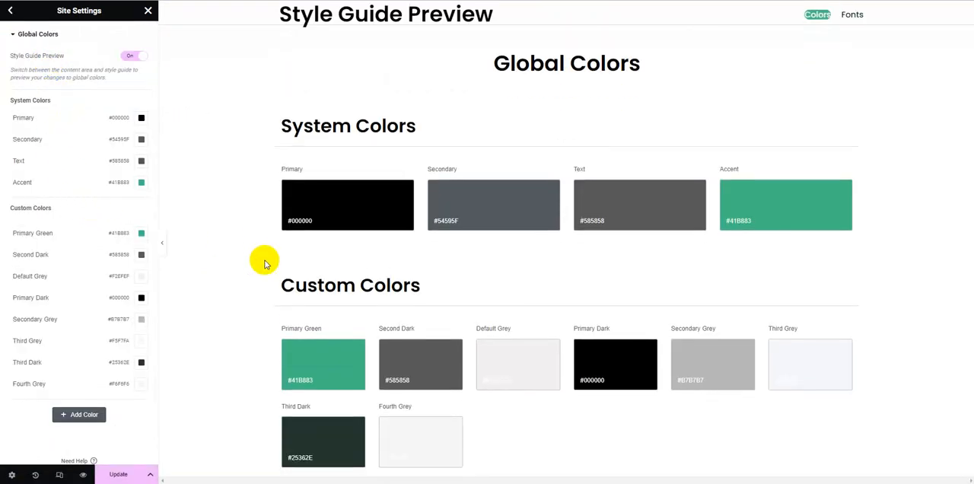
{"action": "scroll", "coordinate": [265, 262], "scroll_direction": "down", "scroll_amount": 3}
{"action": "scroll", "coordinate": [266, 262], "scroll_direction": "up", "scroll_amount": 2}
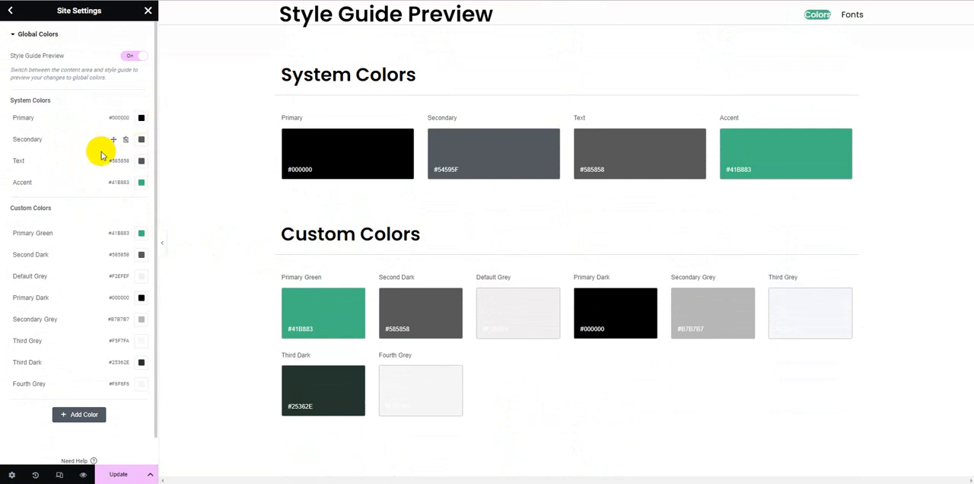
{"action": "scroll", "coordinate": [125, 222], "scroll_direction": "down", "scroll_amount": 1}
{"action": "scroll", "coordinate": [125, 228], "scroll_direction": "up", "scroll_amount": 1}
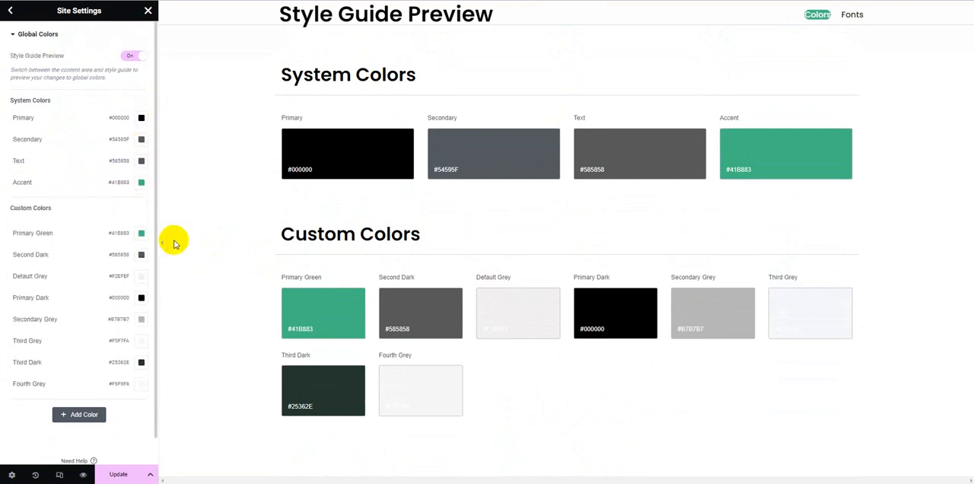
Step: Inspect the custom colour swatches one after another, including Primary Green, Second Dark, Default Grey, Primary Dark and Third Grey
{"action": "left_click", "coordinate": [312, 322]}
{"action": "scroll", "coordinate": [312, 321], "scroll_direction": "down", "scroll_amount": 1}
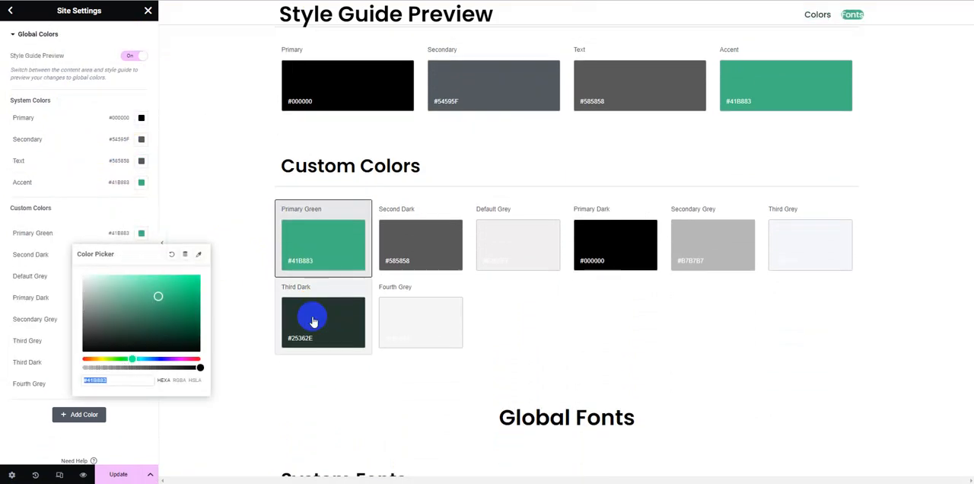
{"action": "left_click", "coordinate": [415, 248]}
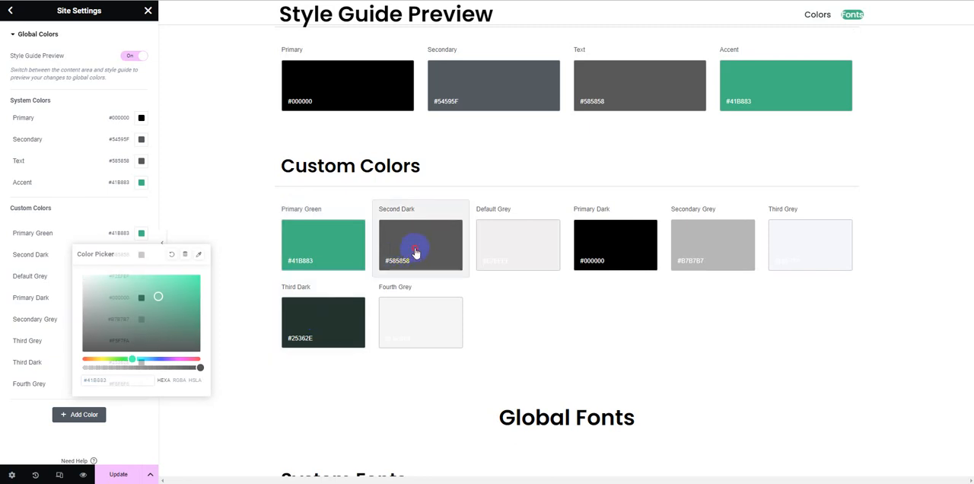
{"action": "left_click", "coordinate": [496, 239]}
{"action": "left_click", "coordinate": [619, 248]}
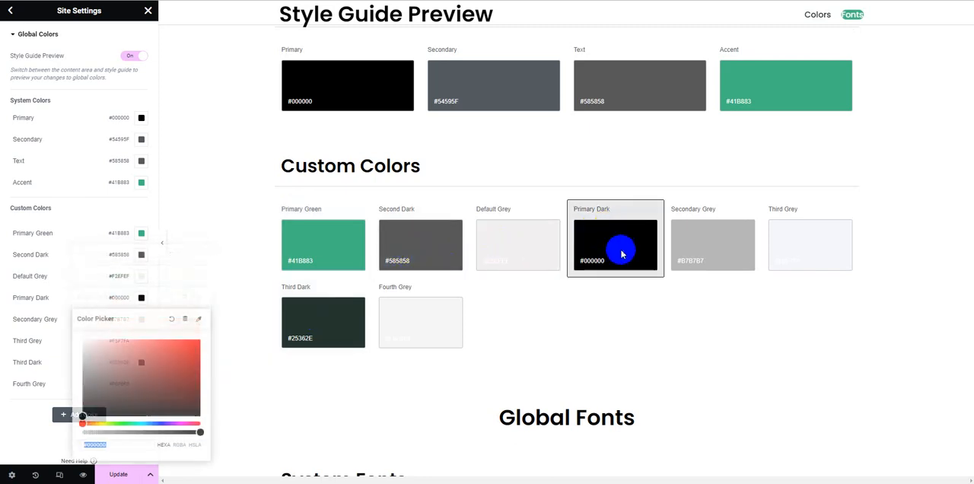
{"action": "left_click", "coordinate": [794, 233]}
{"action": "left_click", "coordinate": [435, 333]}
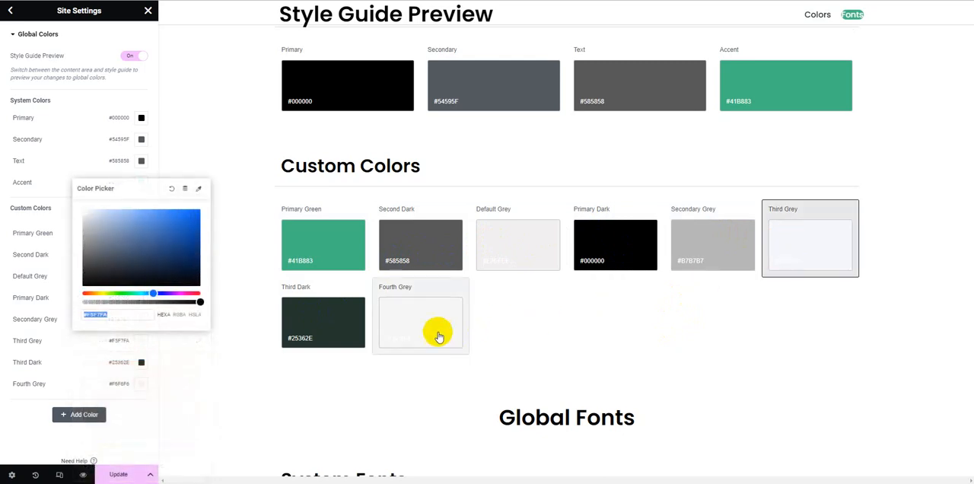
{"action": "scroll", "coordinate": [333, 337], "scroll_direction": "down", "scroll_amount": 1}
{"action": "left_click", "coordinate": [387, 330]}
Step: Review the system and custom fonts under Global Fonts in the style guide preview, then return to the Global Colors section
{"action": "scroll", "coordinate": [389, 329], "scroll_direction": "down", "scroll_amount": 2}
{"action": "scroll", "coordinate": [392, 316], "scroll_direction": "up", "scroll_amount": 4}
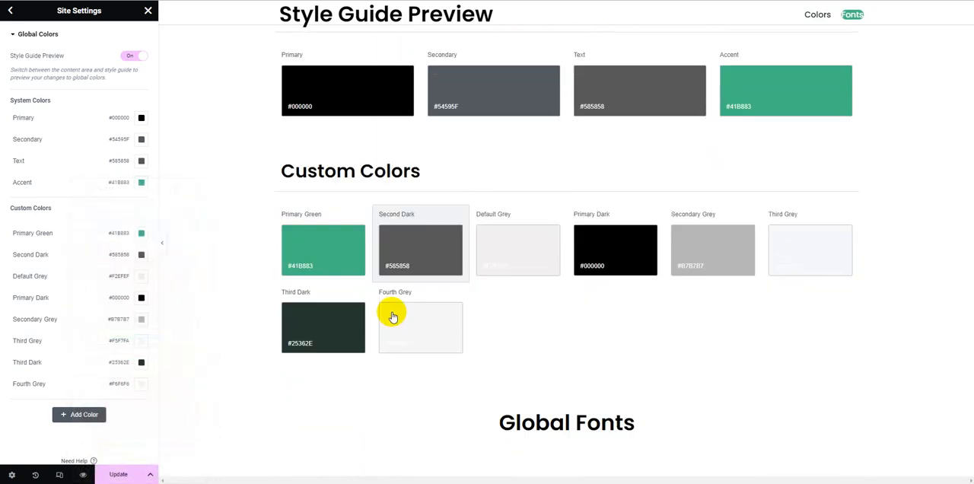
{"action": "scroll", "coordinate": [393, 317], "scroll_direction": "down", "scroll_amount": 5}
{"action": "scroll", "coordinate": [388, 255], "scroll_direction": "down", "scroll_amount": 1}
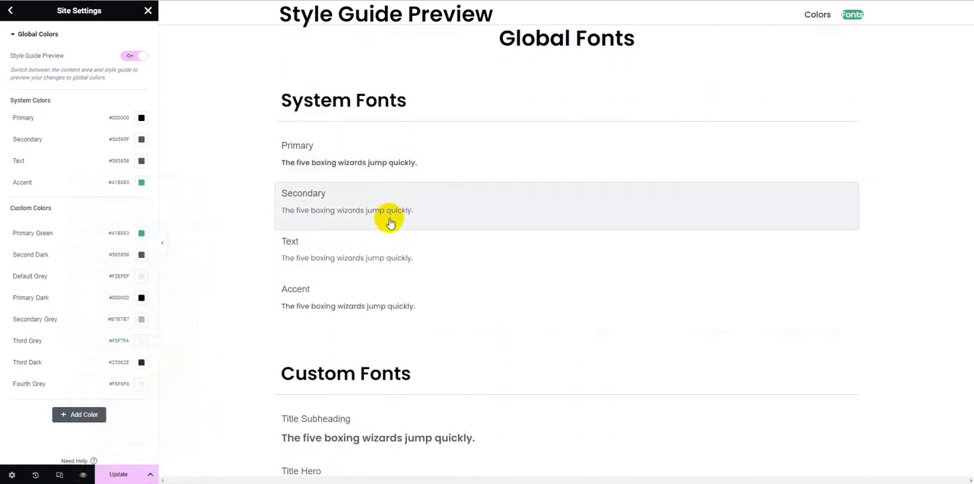
{"action": "scroll", "coordinate": [394, 262], "scroll_direction": "down", "scroll_amount": 2}
{"action": "scroll", "coordinate": [388, 252], "scroll_direction": "down", "scroll_amount": 1}
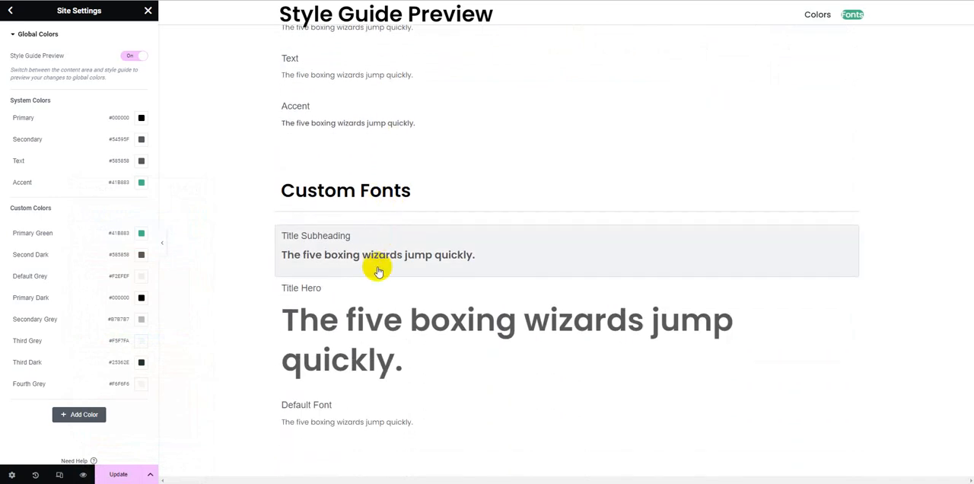
{"action": "scroll", "coordinate": [267, 256], "scroll_direction": "up", "scroll_amount": 10}
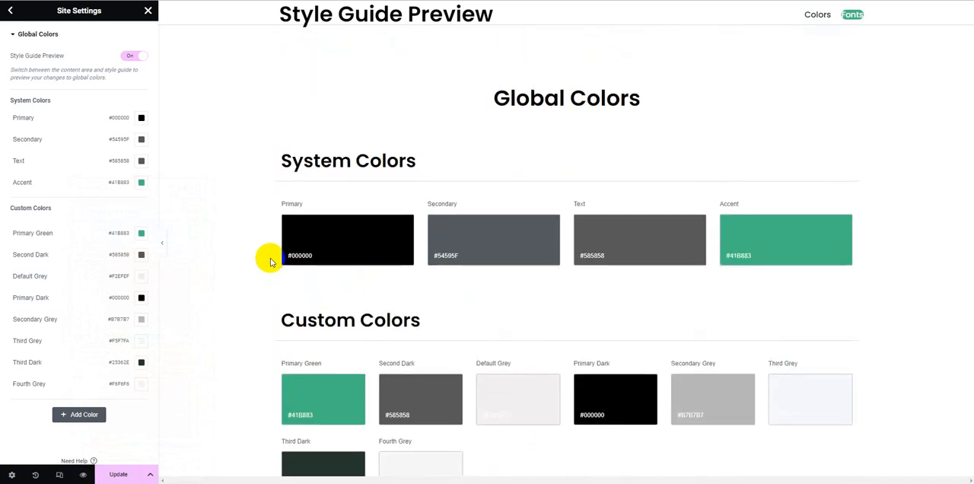
Step: Leave the Global Colors settings, discard the changes and close Site Settings
{"action": "left_click", "coordinate": [10, 10]}
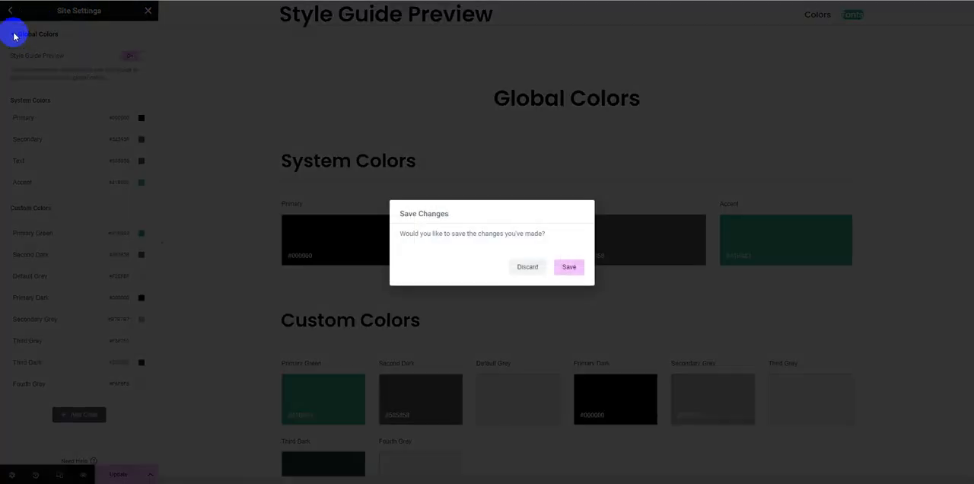
{"action": "left_click", "coordinate": [528, 268]}
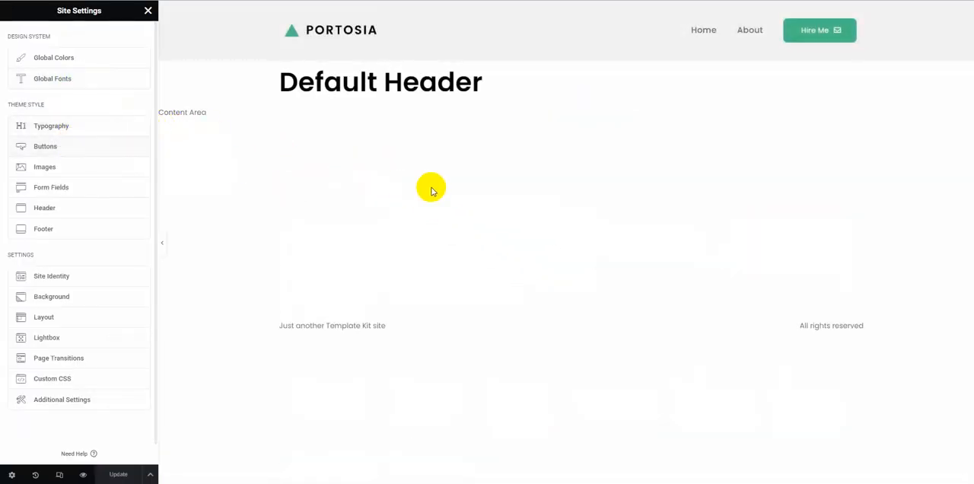
{"action": "left_click", "coordinate": [155, 20]}
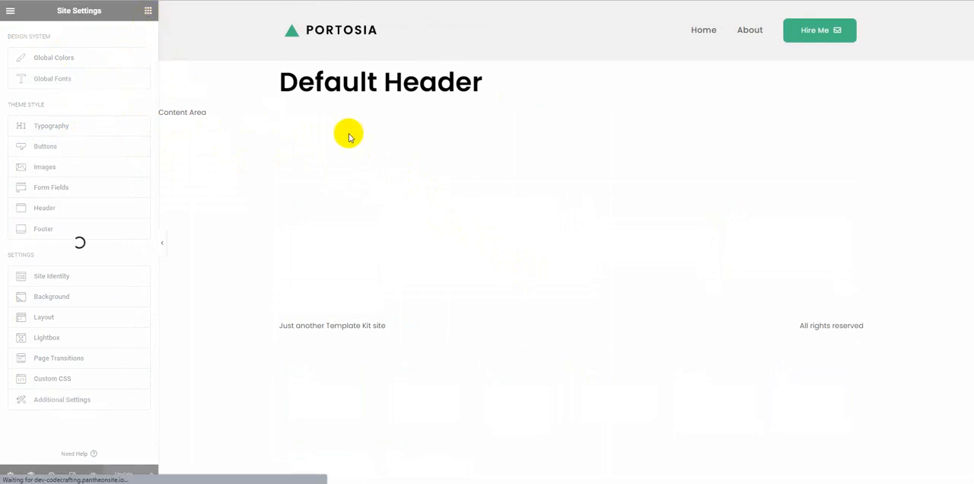